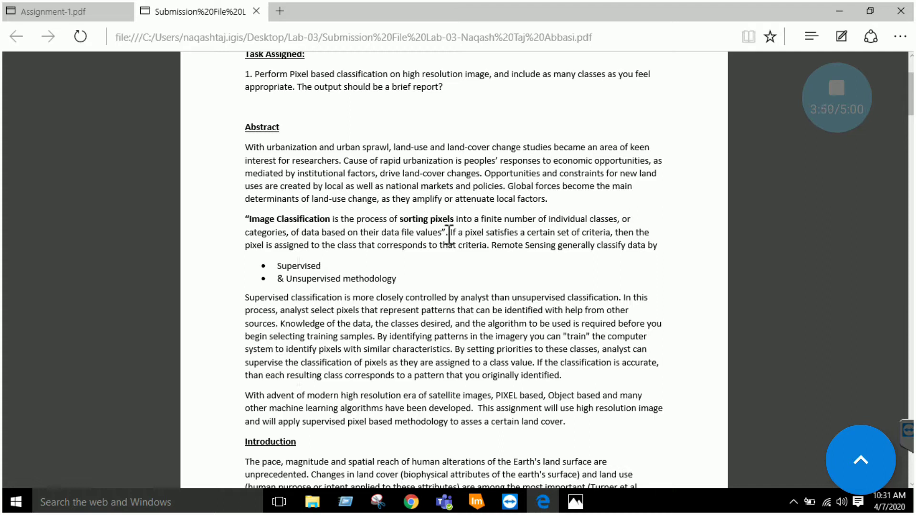
# - Read through the lab report PDF from the abstract to the methodology steps and the supervised classification flowchart
pyautogui.scroll(-1, 449, 245)
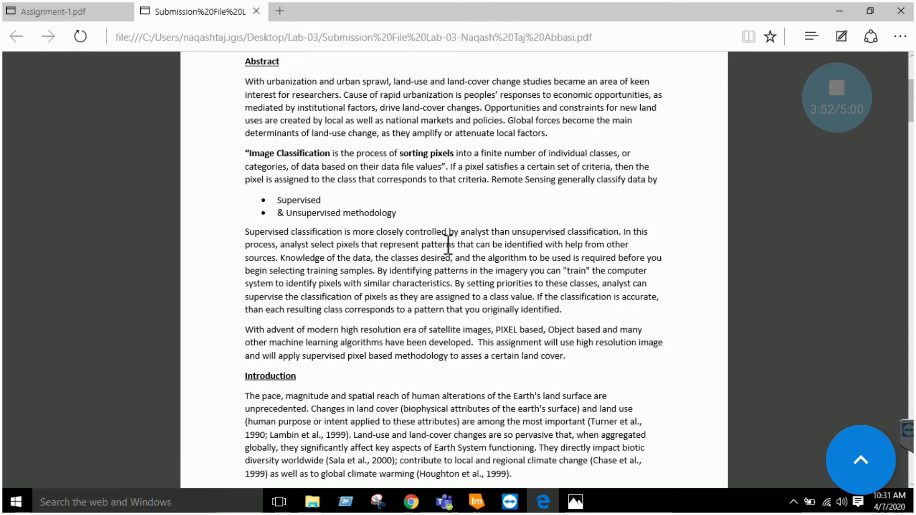
pyautogui.scroll(-8, 447, 245)
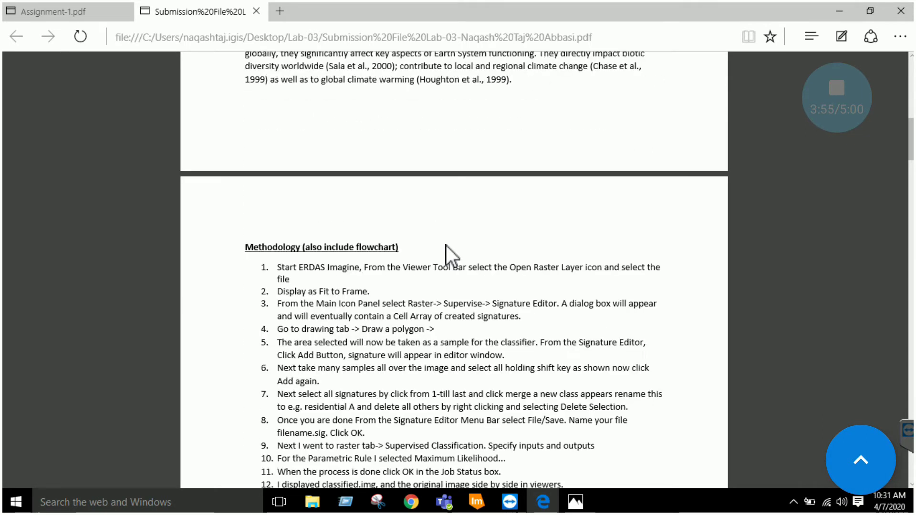
pyautogui.scroll(-12, 446, 245)
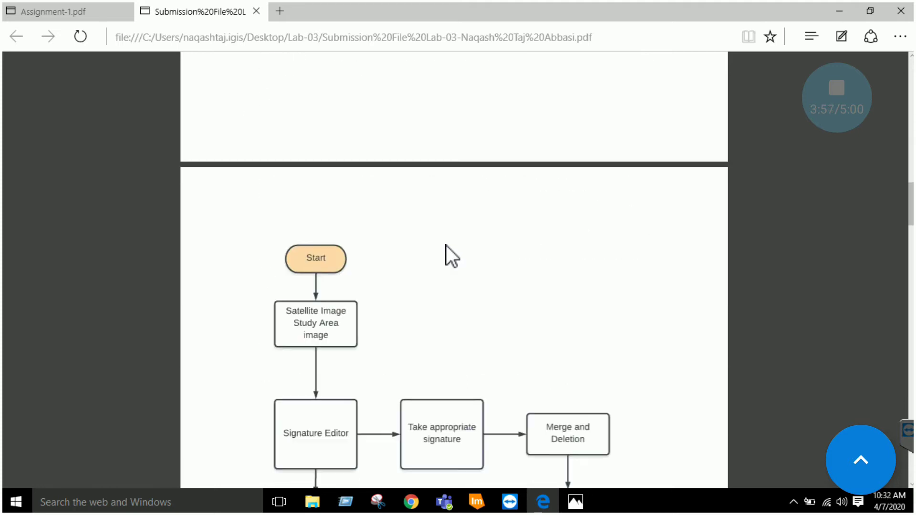
pyautogui.scroll(-1, 445, 245)
pyautogui.scroll(1, 445, 246)
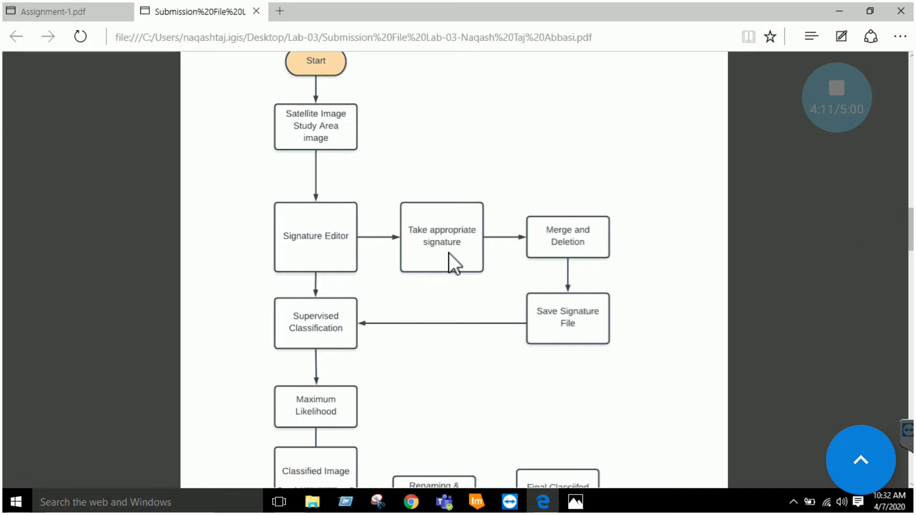
pyautogui.scroll(-2, 425, 273)
pyautogui.scroll(-2, 422, 276)
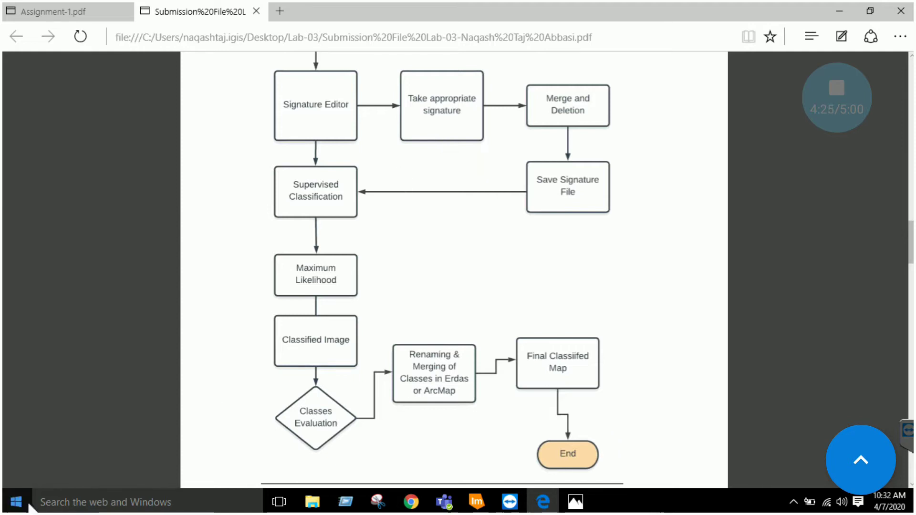
# - Find ERDAS IMAGINE 2018 among the installed programs and open it with an empty 2D view
pyautogui.click(19, 507)
pyautogui.click(30, 473)
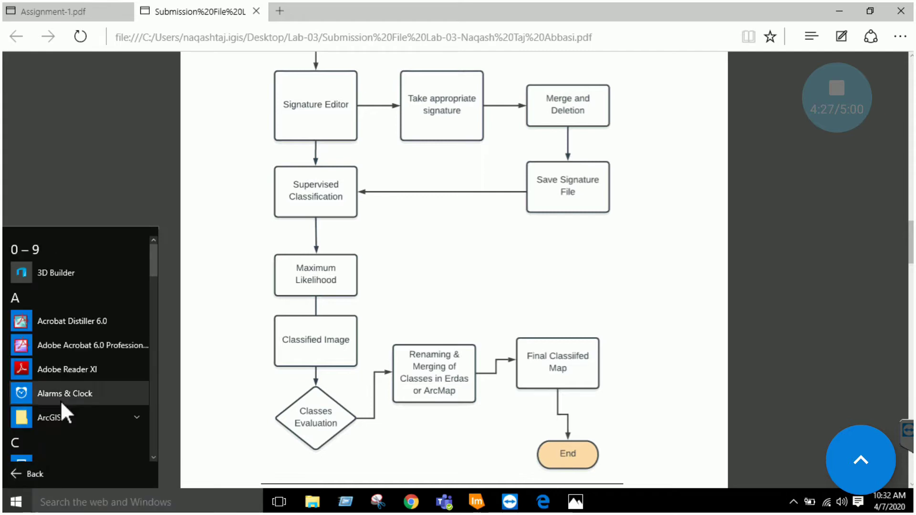
pyautogui.scroll(-3, 66, 413)
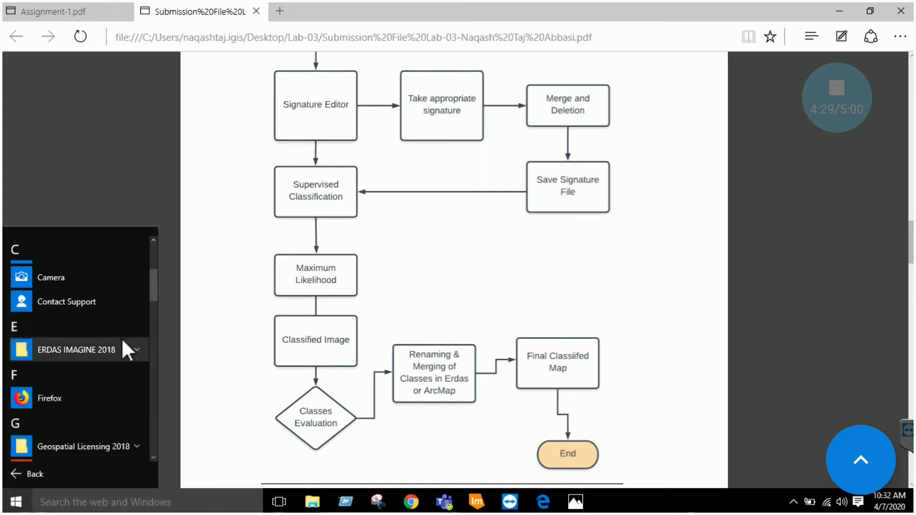
pyautogui.click(128, 353)
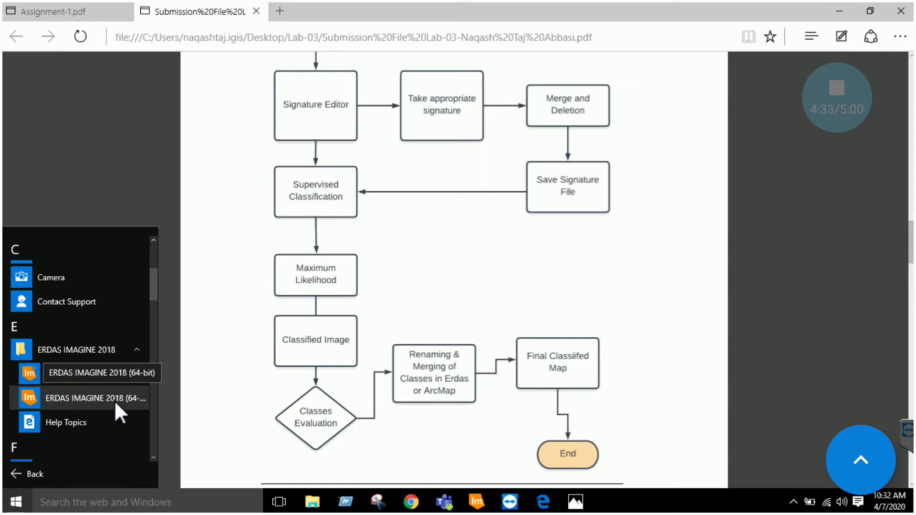
pyautogui.click(477, 500)
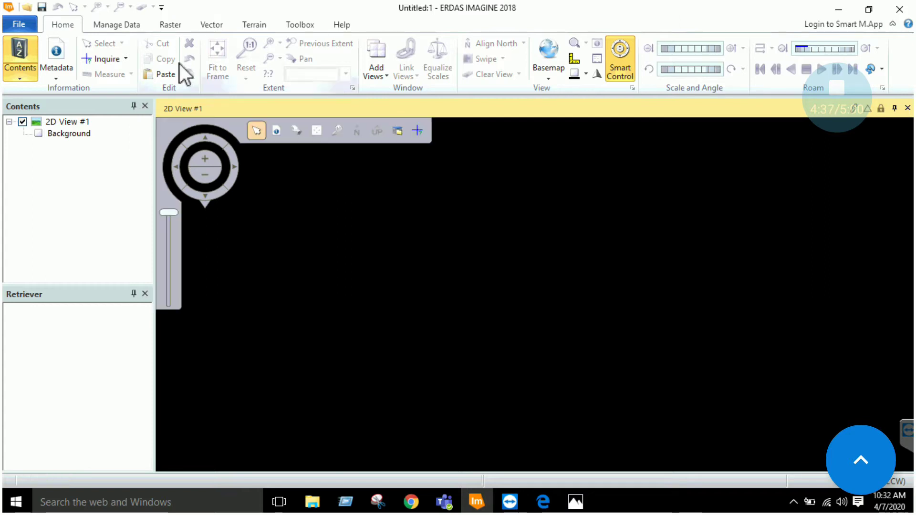
# - Add the raster study area final.img from the study area image folder to 2D View #1 and fit the layer to the window
pyautogui.click(69, 123)
pyautogui.rightClick(70, 125)
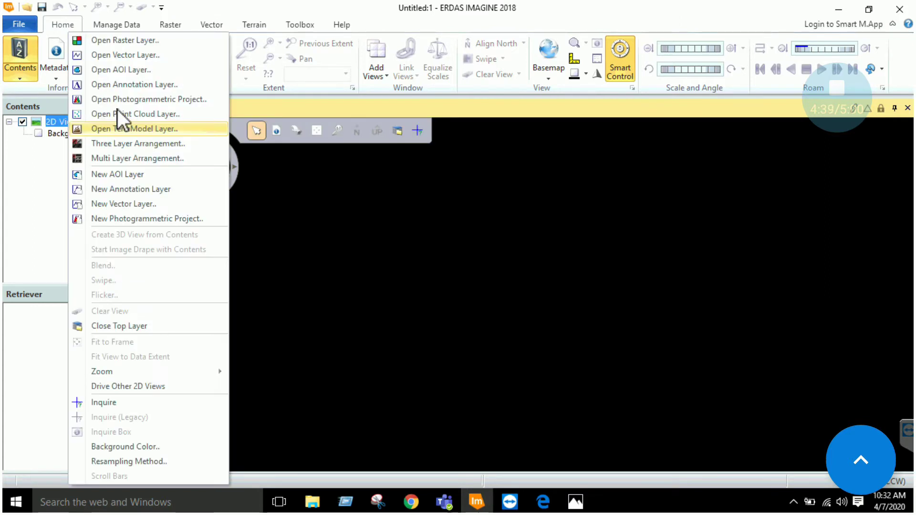
pyautogui.click(136, 40)
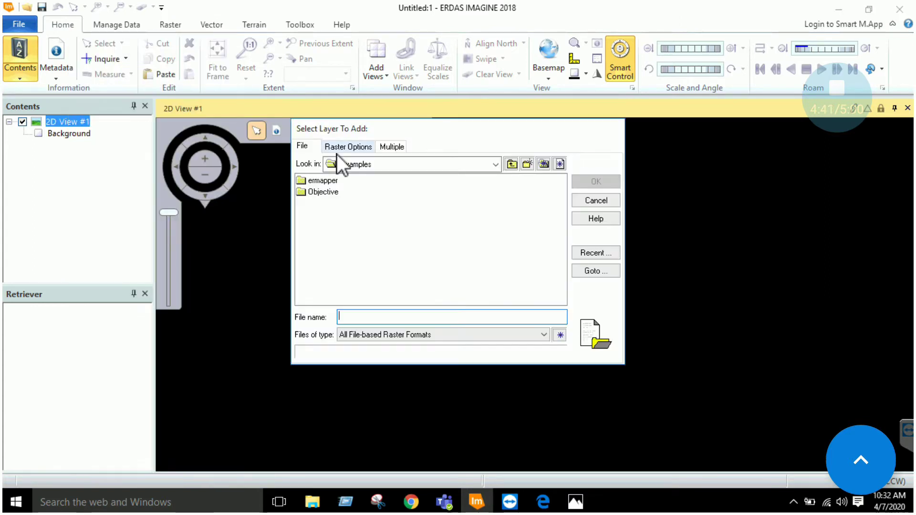
pyautogui.click(596, 253)
pyautogui.press('Return')
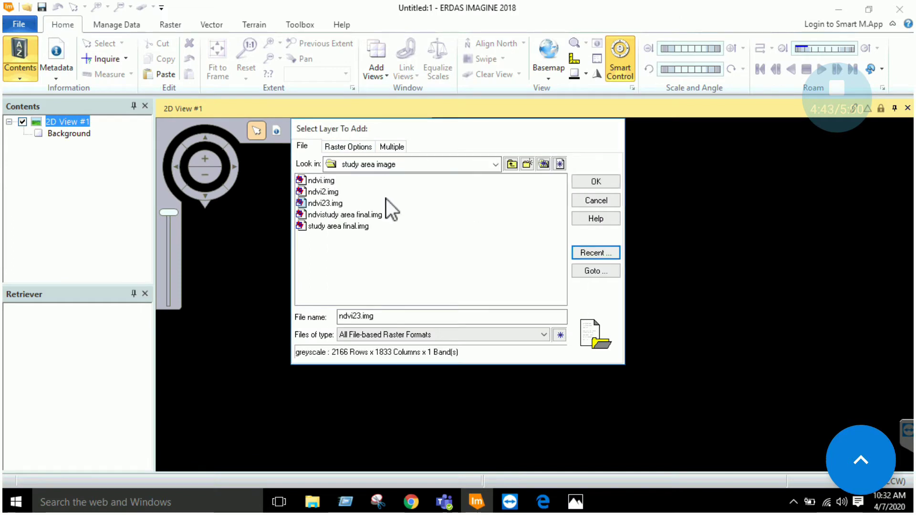
pyautogui.click(334, 226)
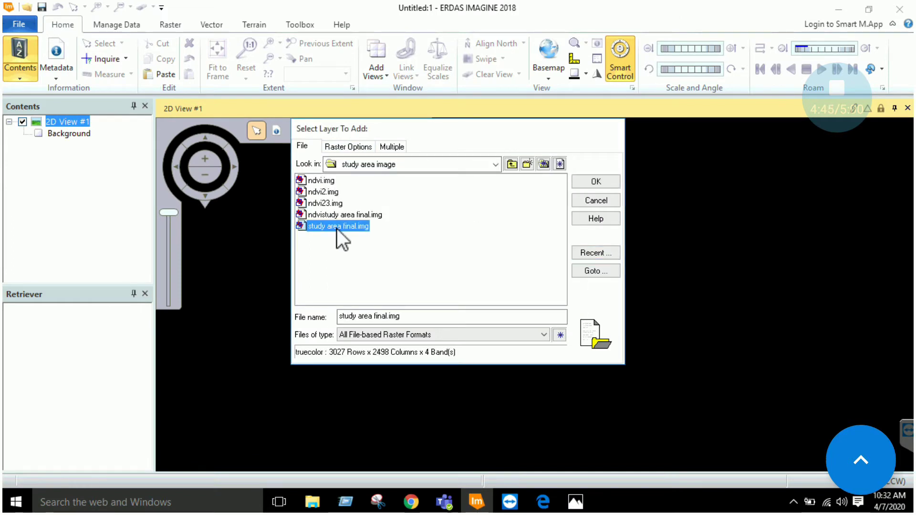
pyautogui.click(610, 182)
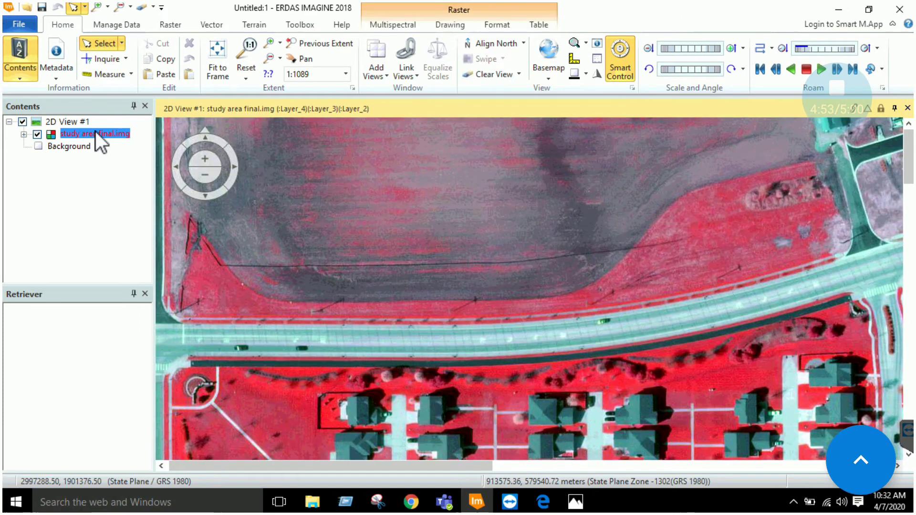
pyautogui.rightClick(96, 133)
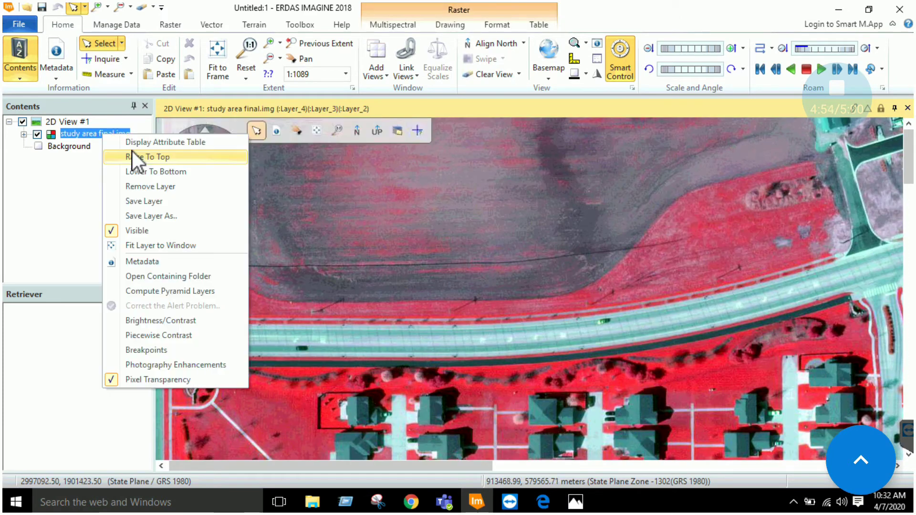
pyautogui.click(164, 246)
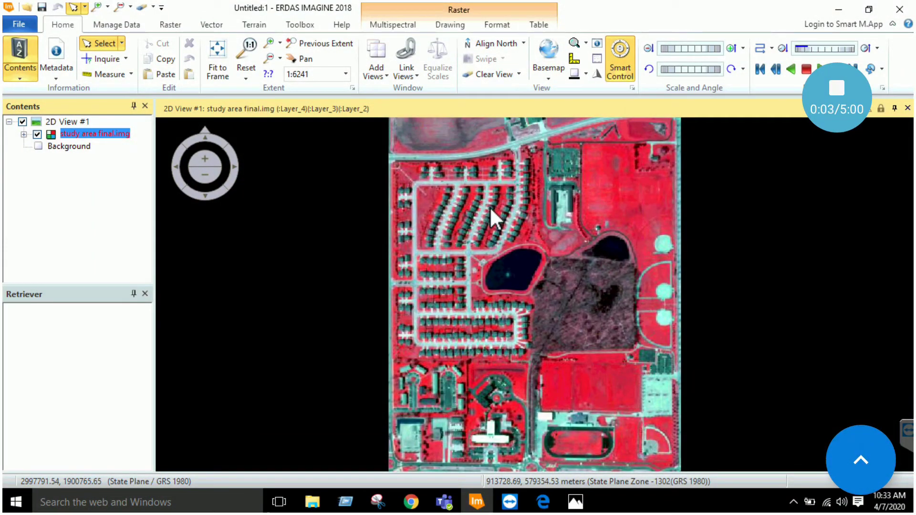
# - Set the image's band combination to Layer_1 for red, Layer_2 for green and Layer_3 for blue
pyautogui.click(405, 25)
pyautogui.click(474, 43)
pyautogui.click(468, 57)
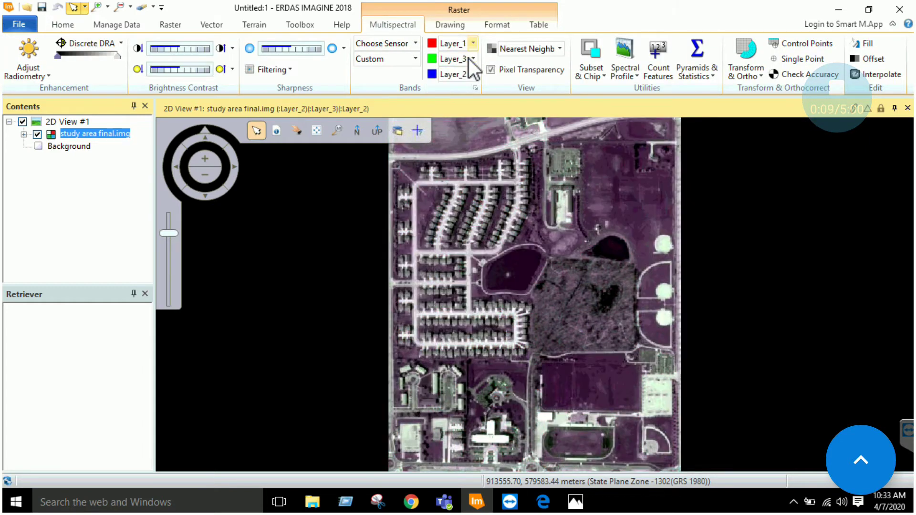
pyautogui.click(472, 62)
pyautogui.click(466, 81)
pyautogui.click(474, 75)
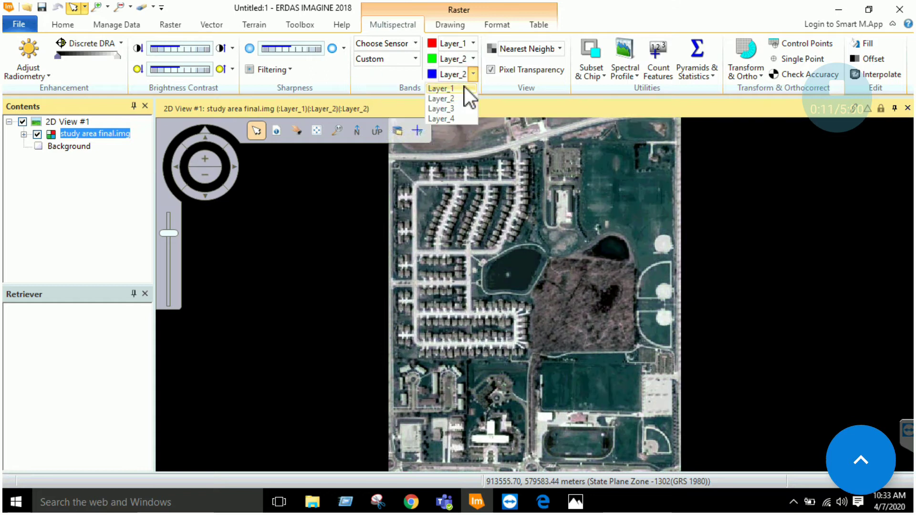
pyautogui.click(459, 108)
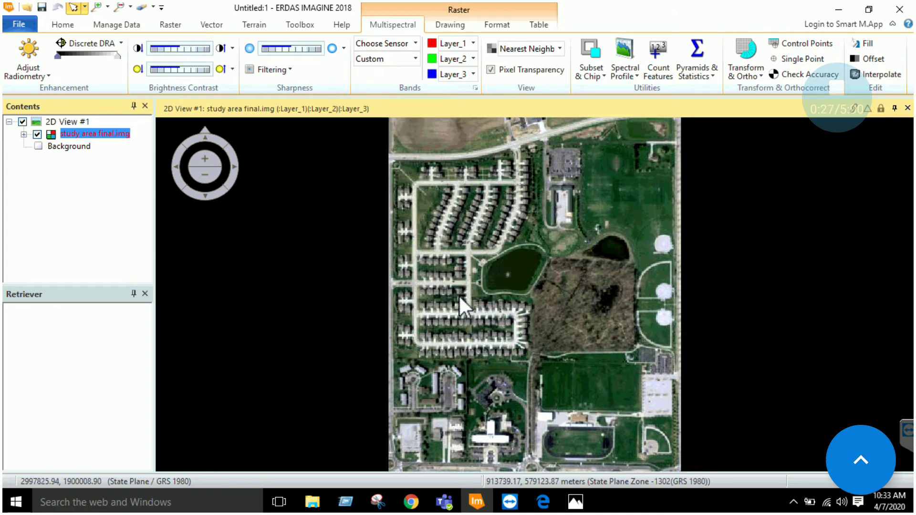
# - Switch to the lab report PDF in Edge and review the classification flowchart and the snapshots of the work done
pyautogui.click(542, 502)
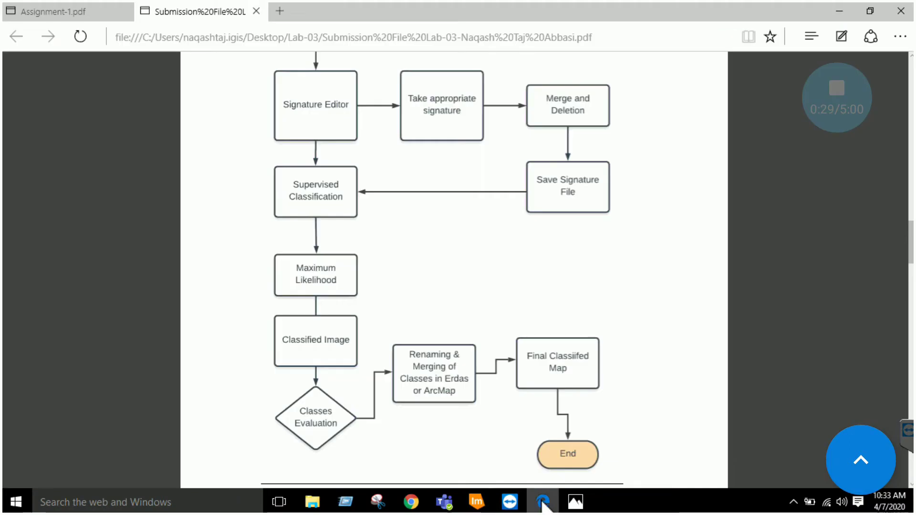
pyautogui.scroll(3, 406, 172)
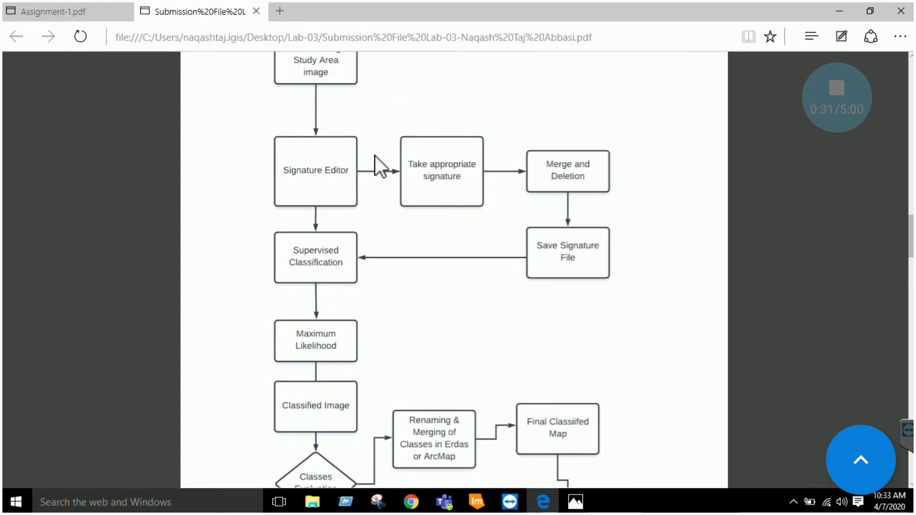
pyautogui.scroll(-3, 330, 199)
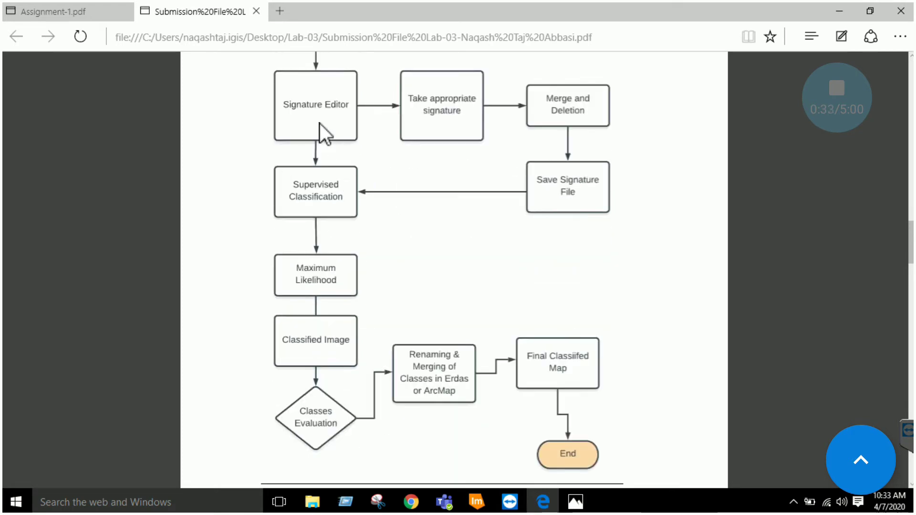
pyautogui.scroll(2, 336, 129)
pyautogui.scroll(-7, 336, 129)
pyautogui.scroll(-5, 368, 185)
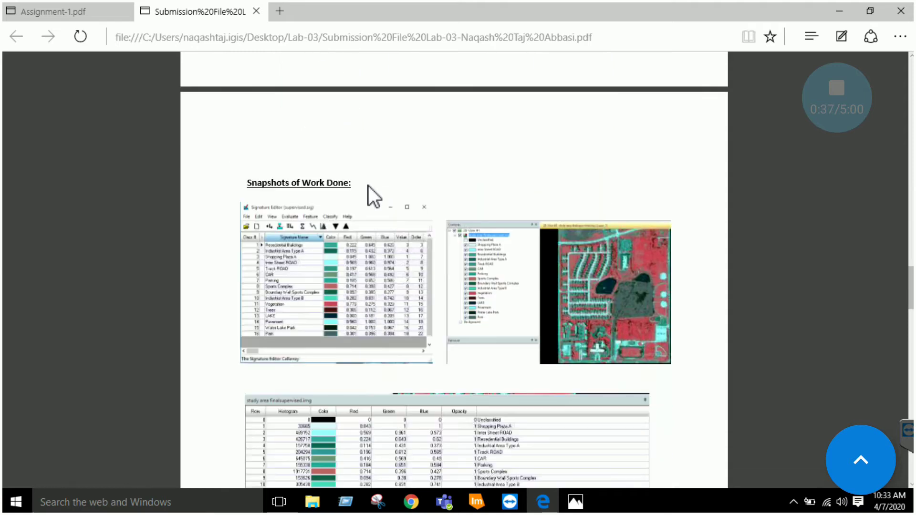
pyautogui.scroll(15, 449, 252)
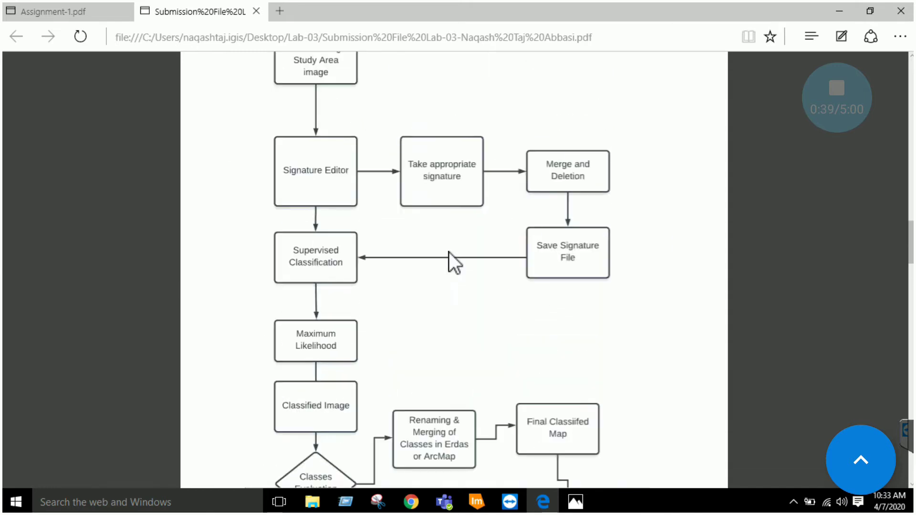
pyautogui.scroll(2, 447, 282)
pyautogui.scroll(-2, 449, 315)
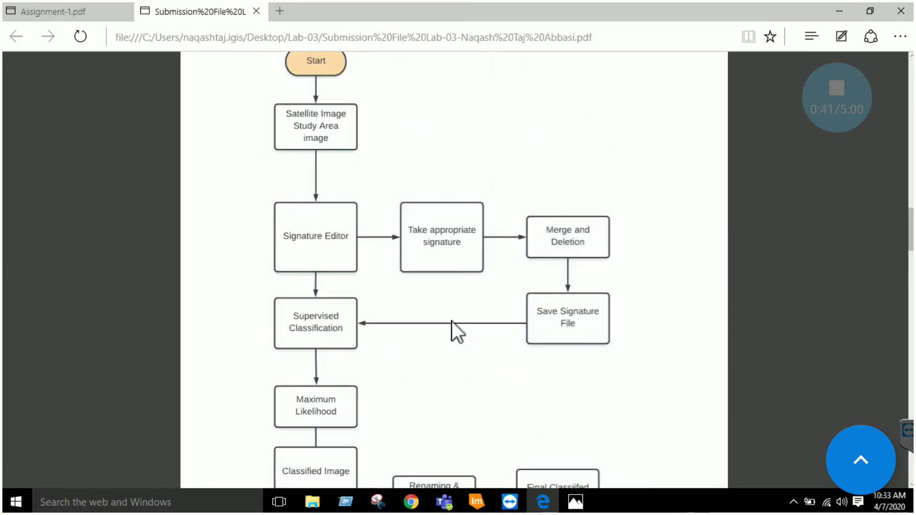
# - Return to ERDAS IMAGINE and run an unsupervised classification of study area final.img with unsup.img as the output cluster layer
pyautogui.click(475, 505)
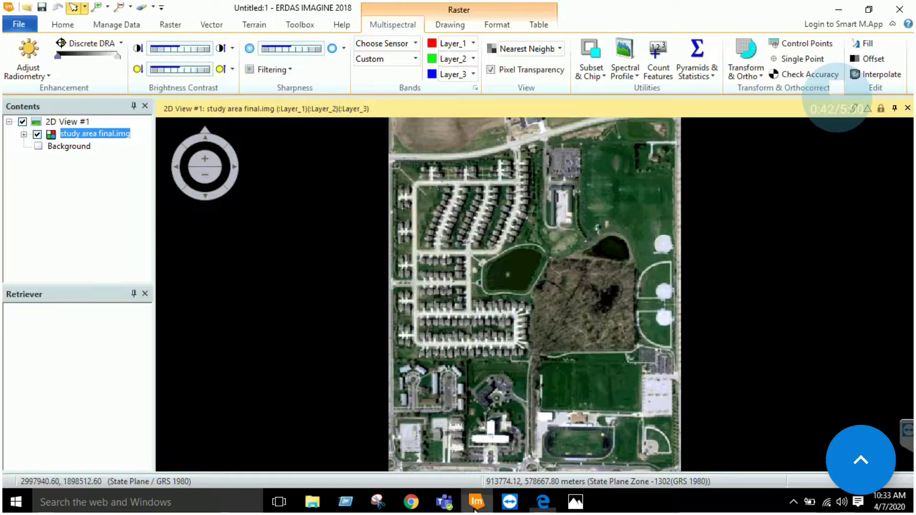
pyautogui.click(184, 27)
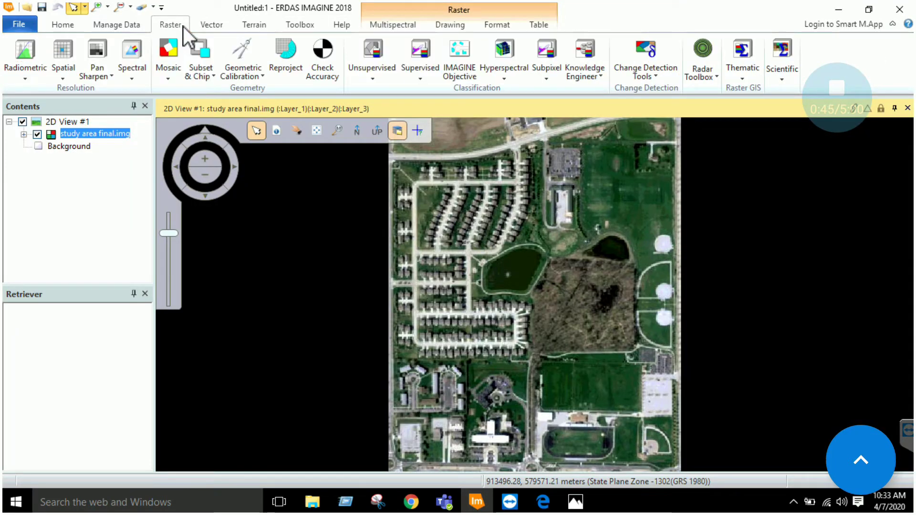
pyautogui.click(377, 78)
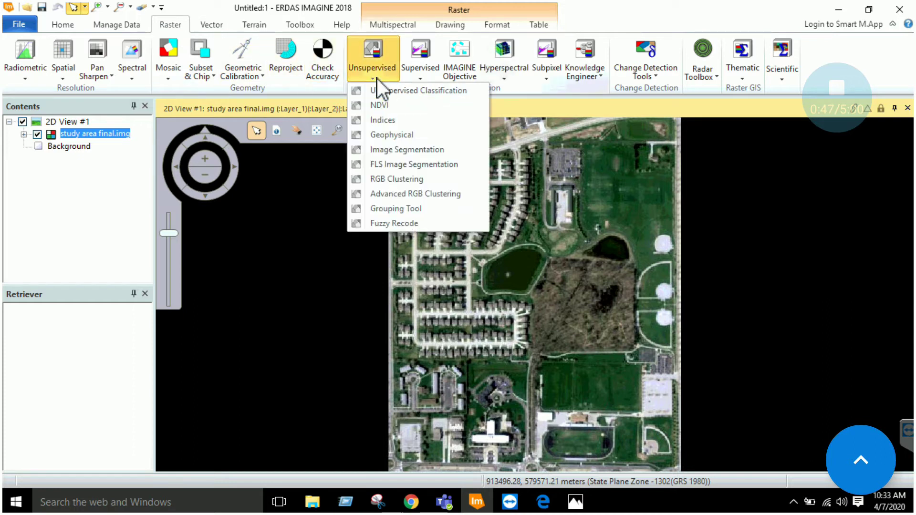
pyautogui.click(386, 93)
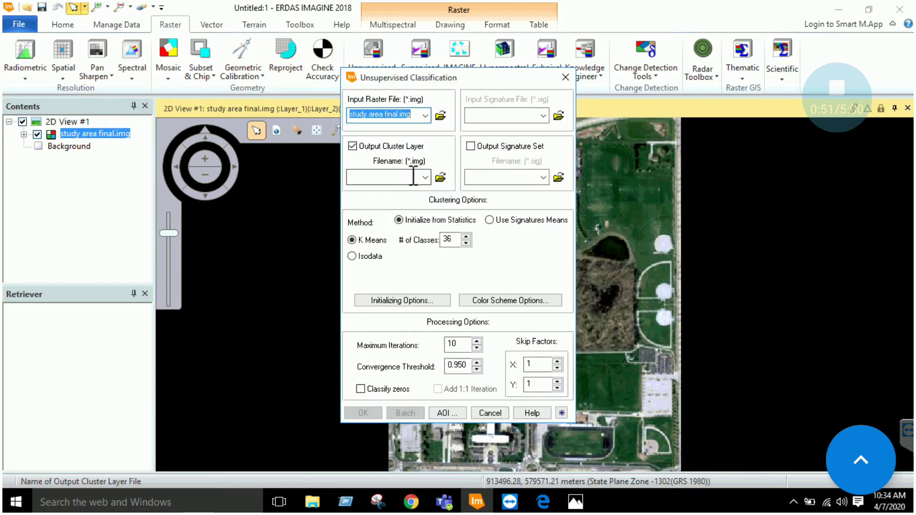
pyautogui.click(440, 177)
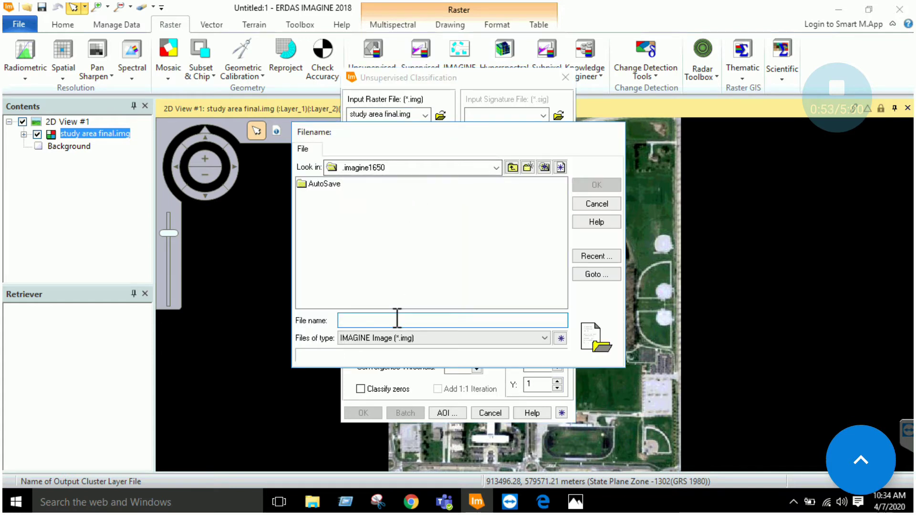
pyautogui.write('unsup')
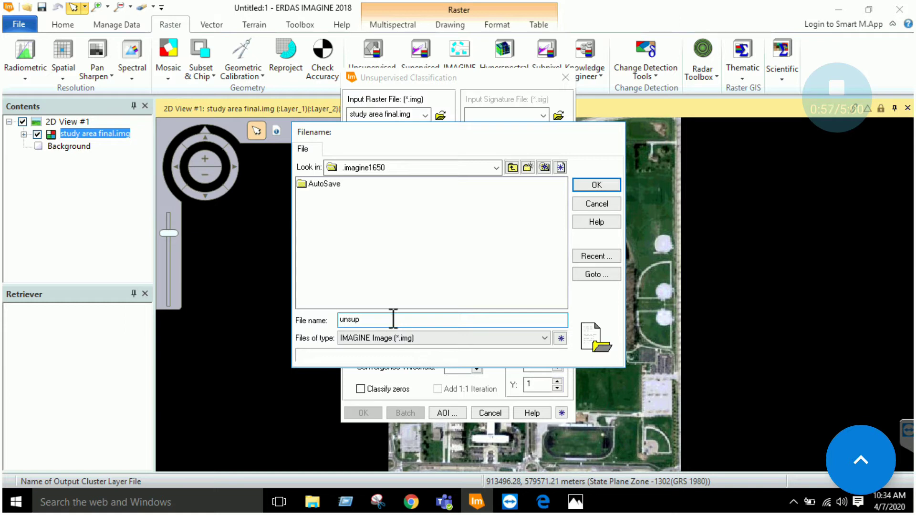
pyautogui.click(597, 186)
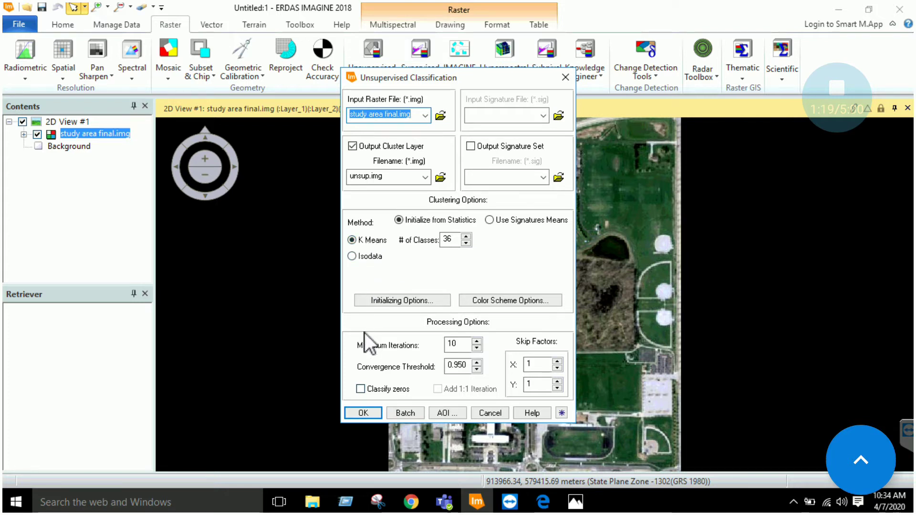
pyautogui.click(365, 410)
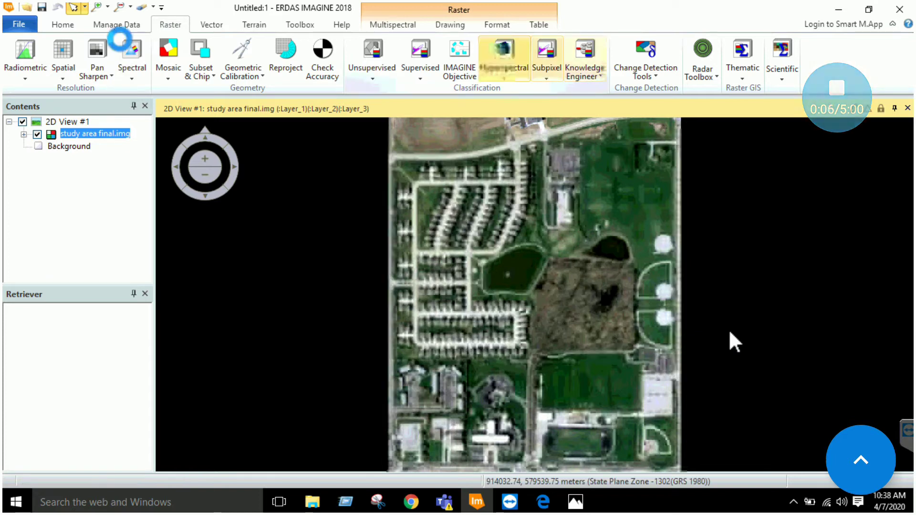
# - Load the classified raster unsup.img into the 2D view and expand its layer to browse the class list
pyautogui.hotkey('ctrl', 'o')
pyautogui.click(596, 252)
pyautogui.doubleClick(485, 219)
pyautogui.doubleClick(323, 210)
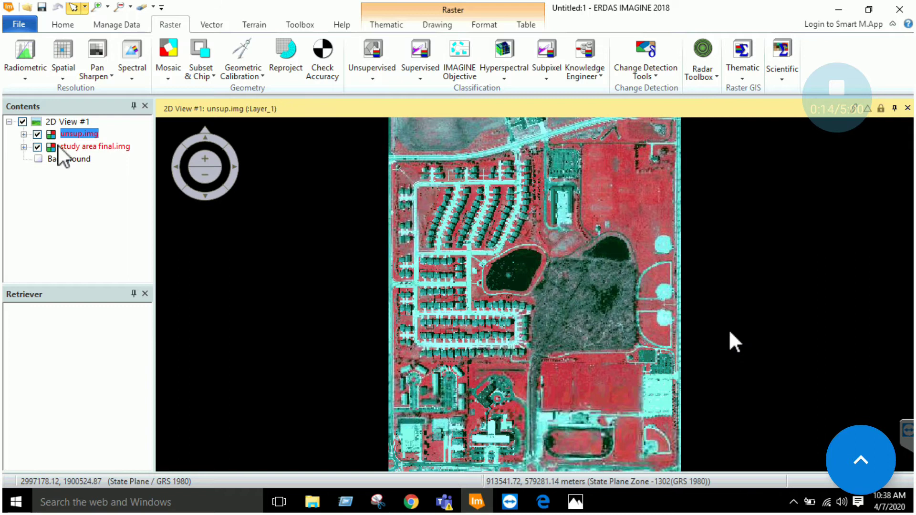
pyautogui.press('Right')
pyautogui.scroll(-4, 98, 190)
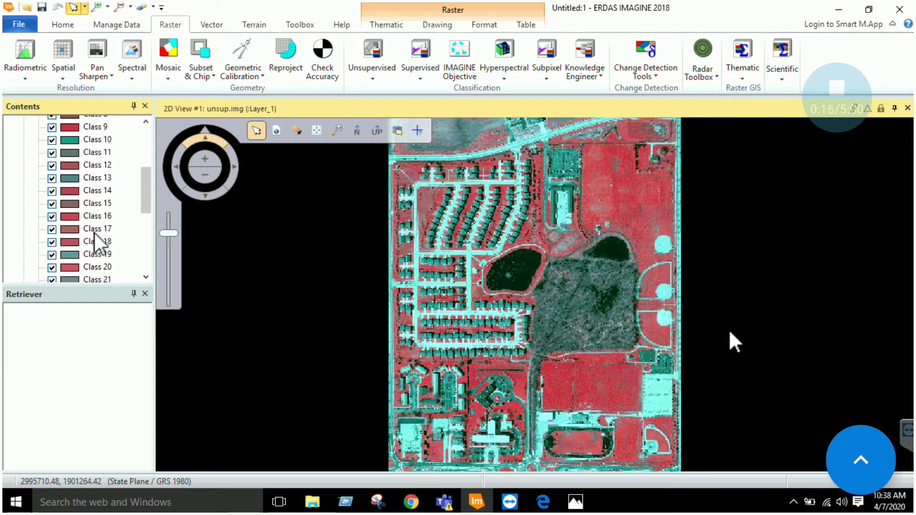
# - Collapse the class list of unsup.img and remove that layer from the 2D view
pyautogui.scroll(-2, 96, 241)
pyautogui.scroll(6, 95, 241)
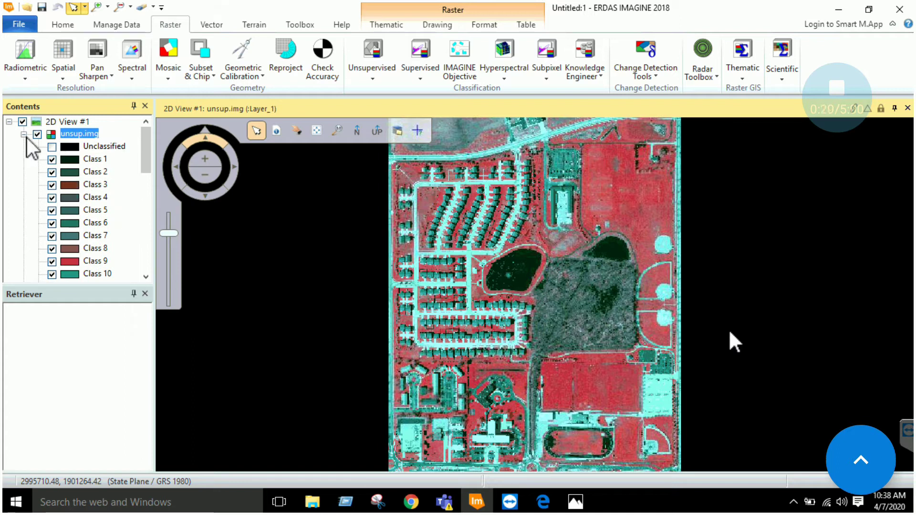
pyautogui.press('Left')
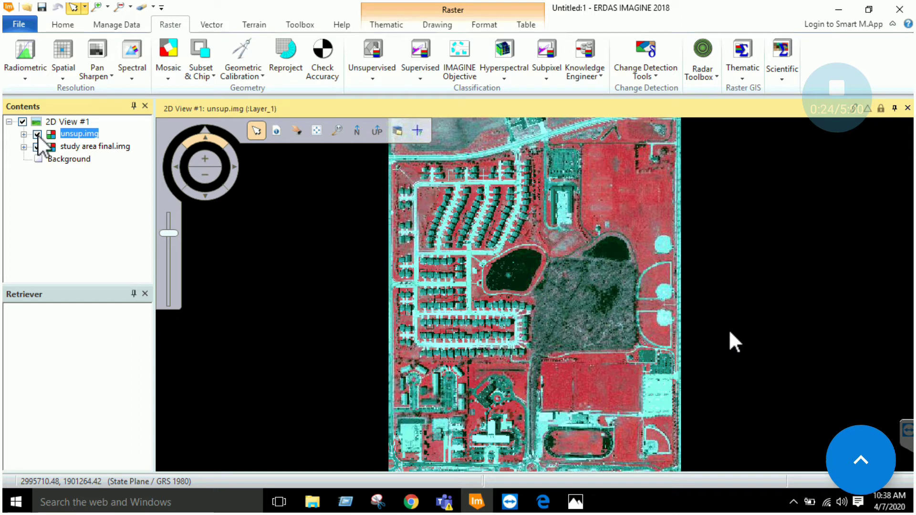
pyautogui.click(38, 134)
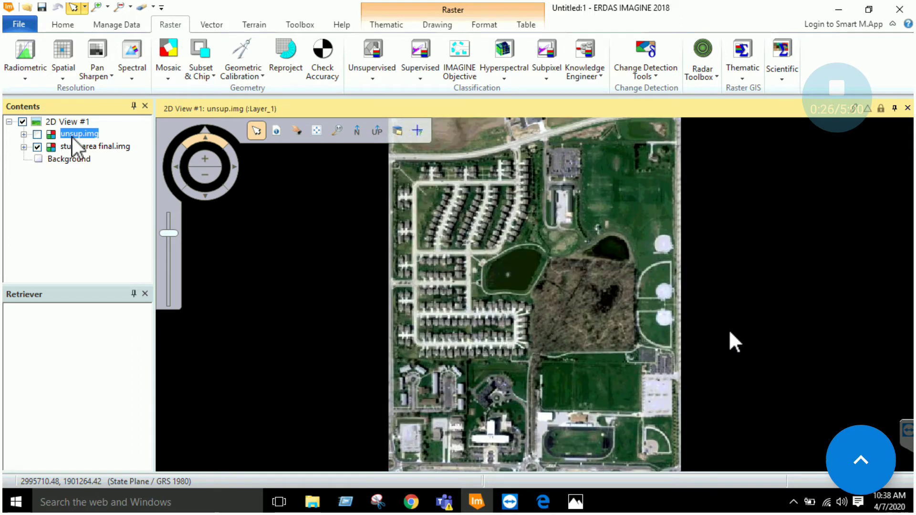
pyautogui.rightClick(74, 135)
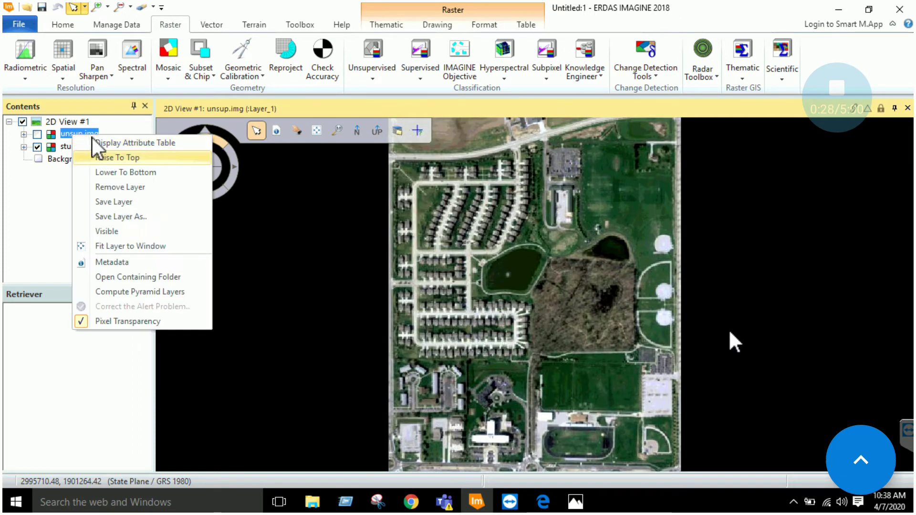
pyautogui.click(120, 187)
pyautogui.rightClick(115, 134)
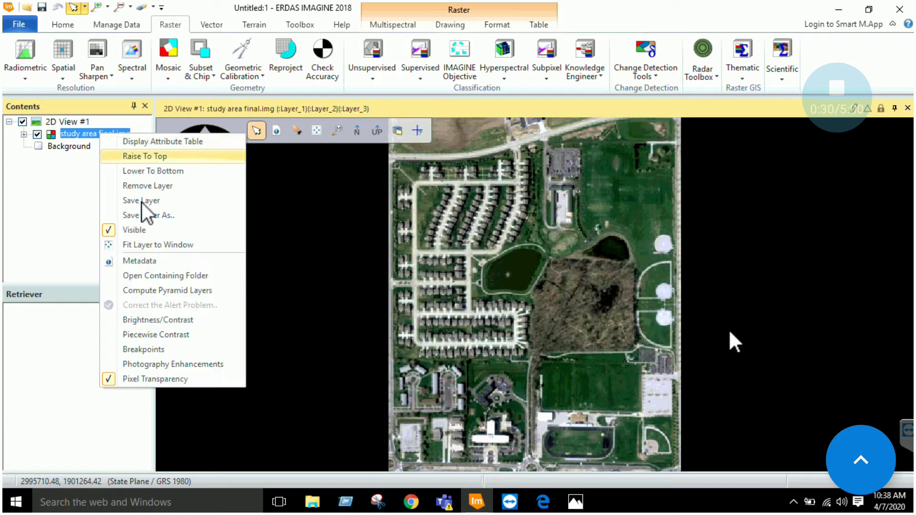
pyautogui.click(142, 202)
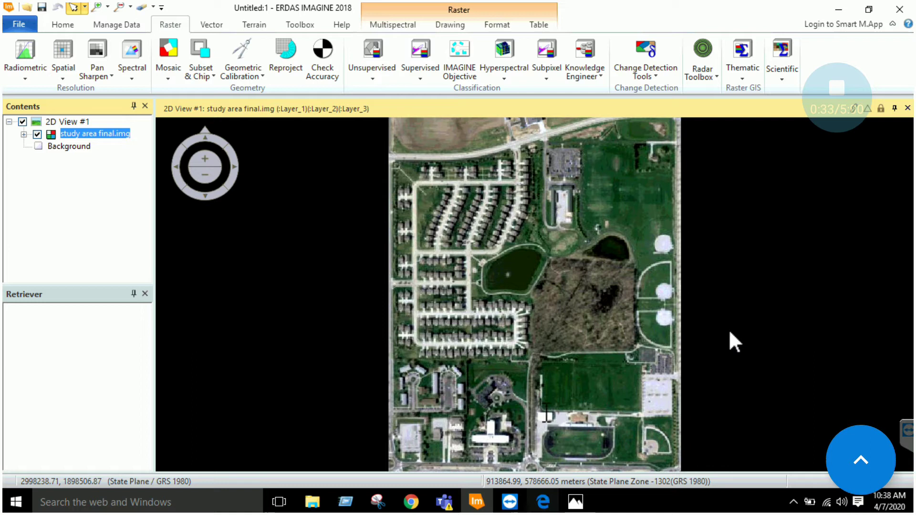
# - Check the procedure in the supervised classification PDF in Edge and open the Signature Editor back in ERDAS IMAGINE
pyautogui.hotkey('alt', 'Tab')
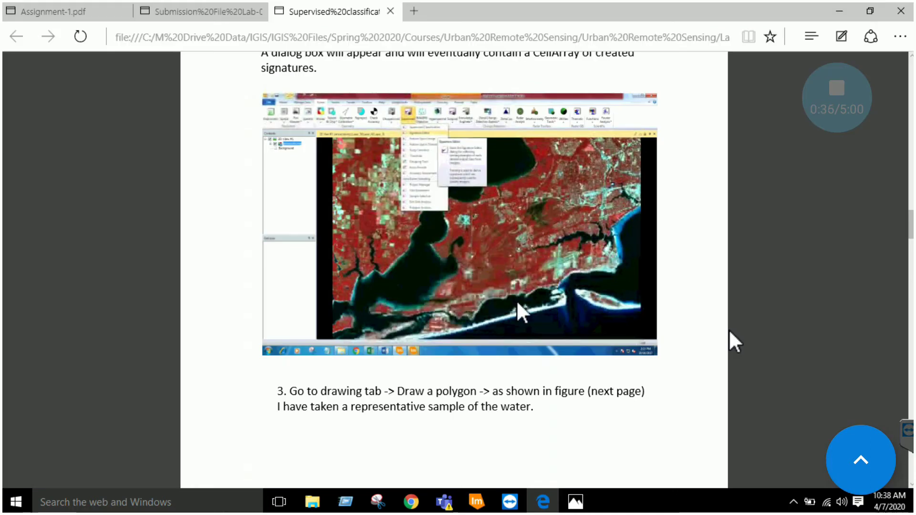
pyautogui.scroll(3, 446, 169)
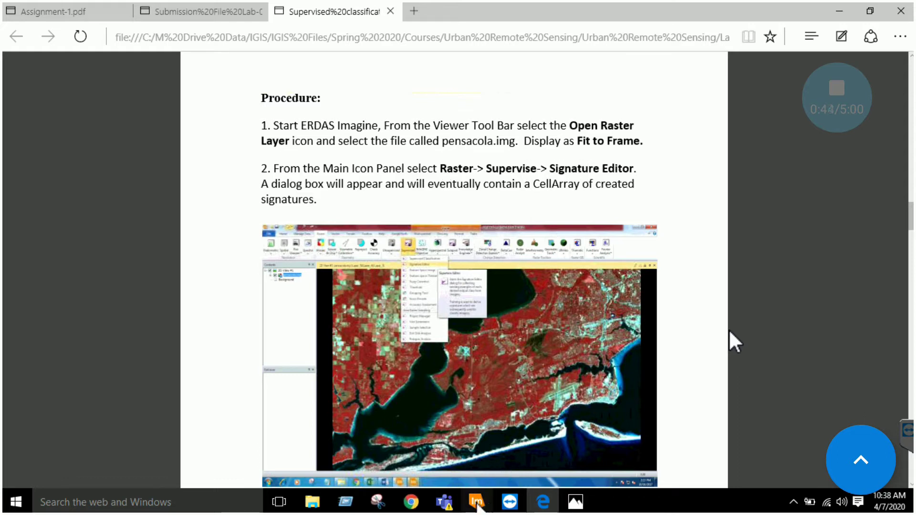
pyautogui.moveTo(477, 502)
pyautogui.click(477, 429)
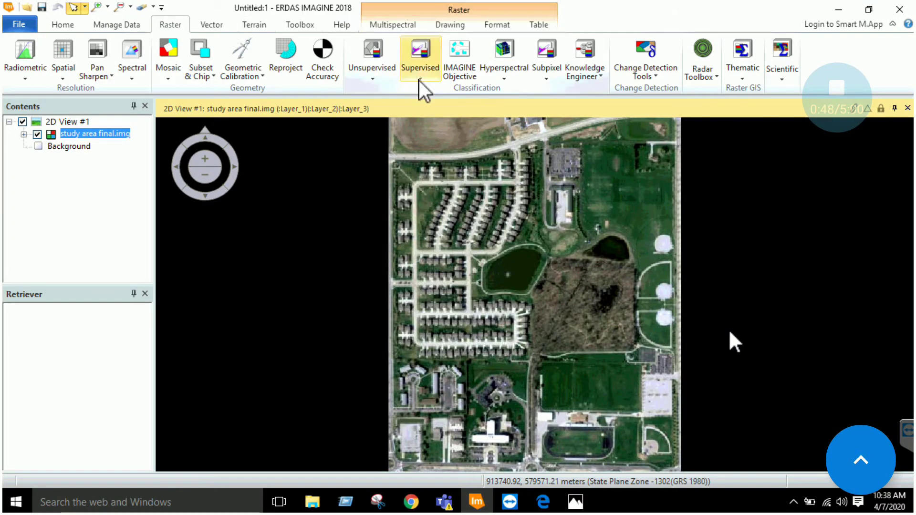
pyautogui.click(419, 81)
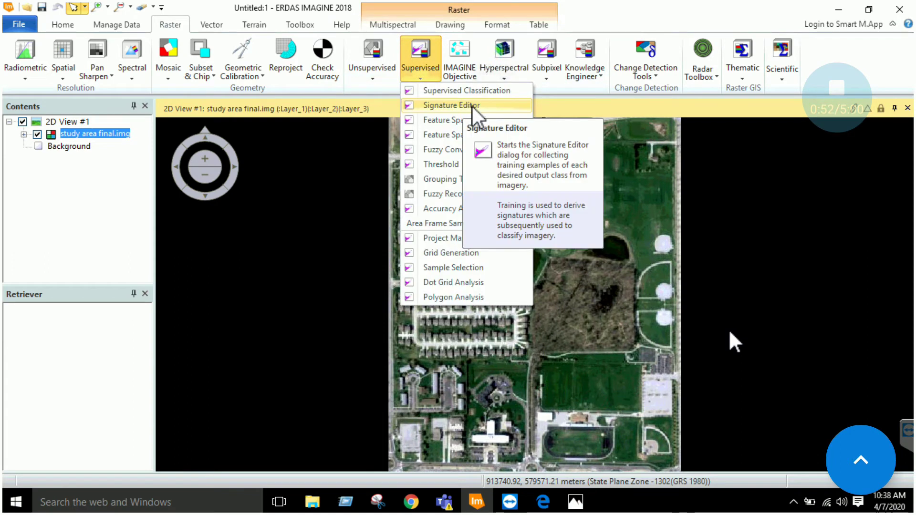
pyautogui.click(514, 105)
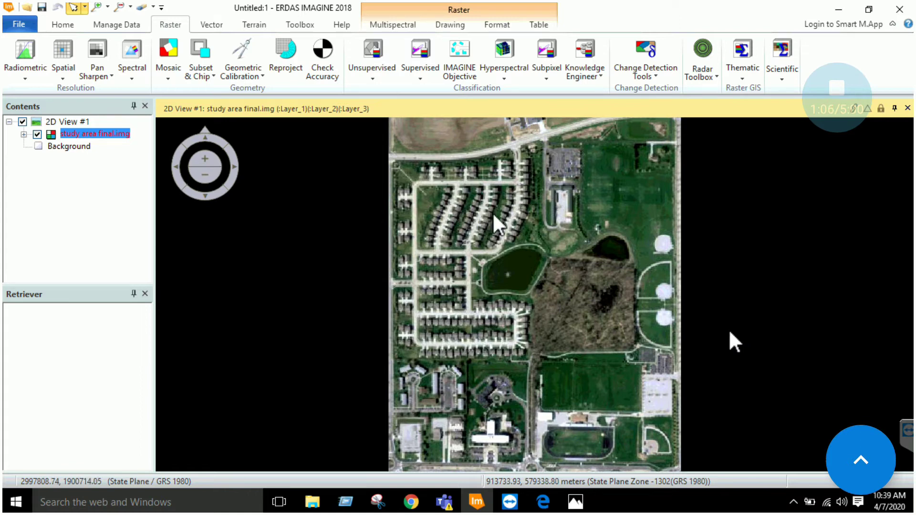
pyautogui.moveTo(219, 278)
pyautogui.mouseDown()
pyautogui.moveTo(285, 279)
pyautogui.moveTo(775, 202)
pyautogui.mouseUp()
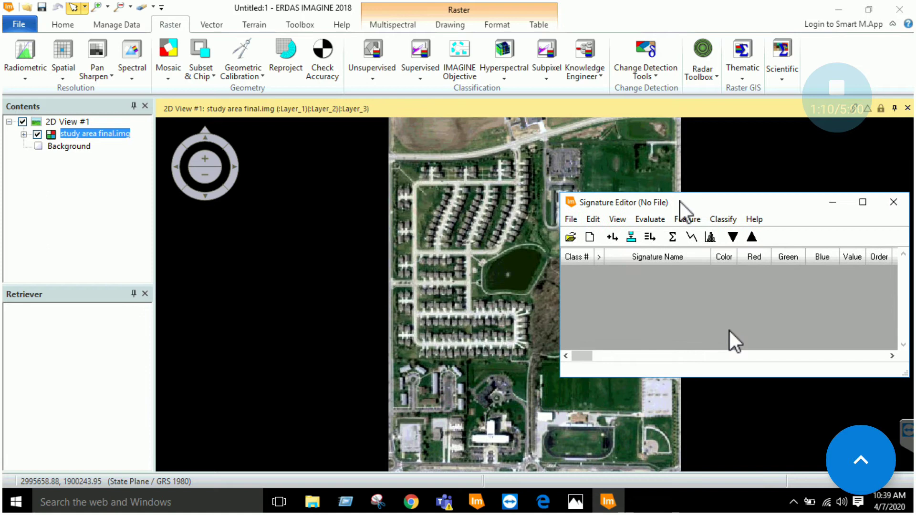
pyautogui.moveTo(695, 211); pyautogui.dragTo(679, 209)
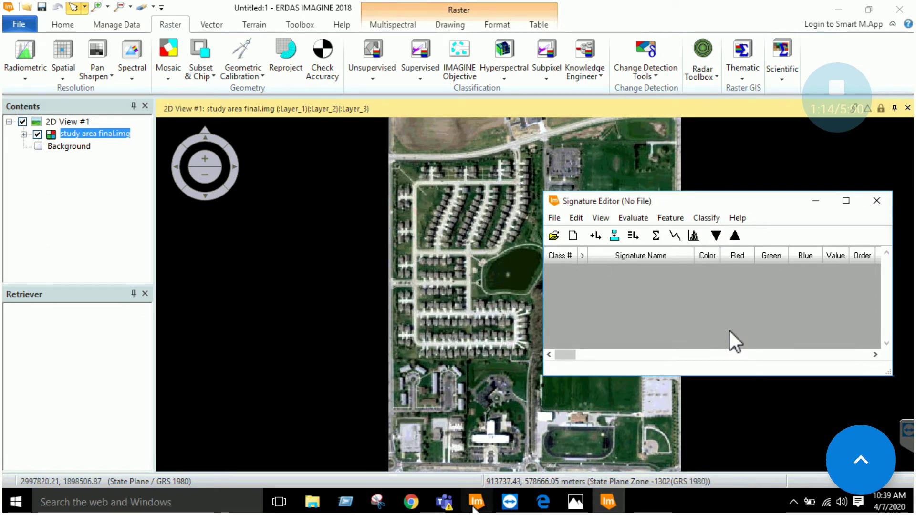
# - Switch to the supervised classification PDF in Edge and read step 3 on drawing a sample polygon, including its figure
pyautogui.click(543, 502)
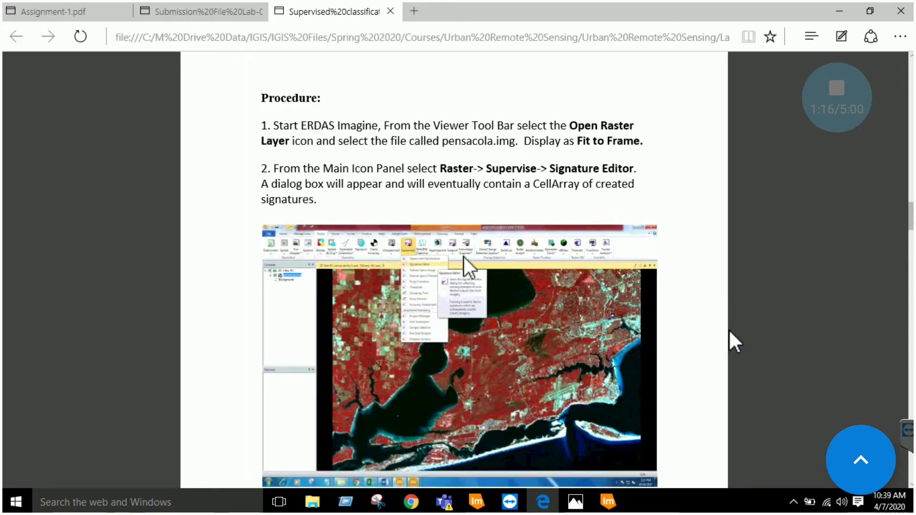
pyautogui.scroll(-4, 730, 336)
pyautogui.scroll(-3, 464, 250)
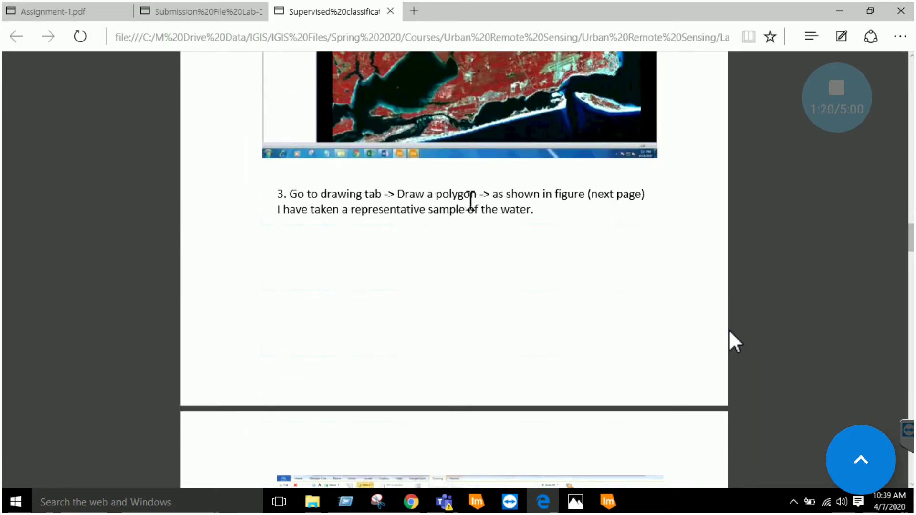
pyautogui.scroll(-6, 506, 204)
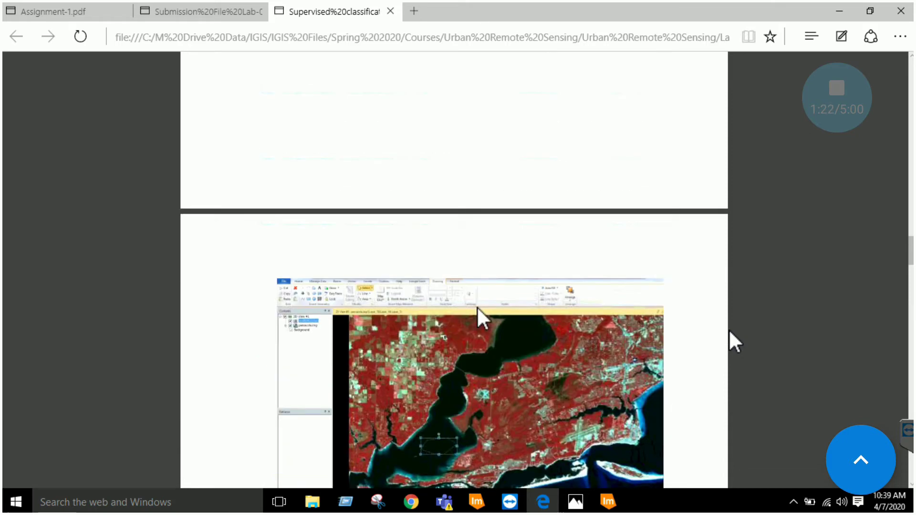
# - Return to ERDAS IMAGINE and move the Signature Editor window away from the main part of the image
pyautogui.click(476, 501)
pyautogui.click(607, 501)
pyautogui.moveTo(614, 205); pyautogui.dragTo(48, 249)
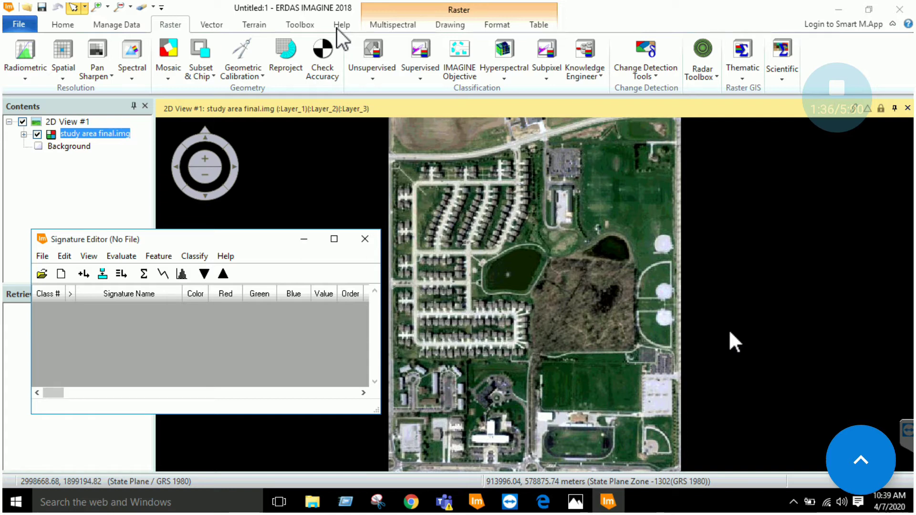
# - Draw an AOI polygon over the roof of the corner house beside the street junction southwest of the large pond
pyautogui.click(459, 26)
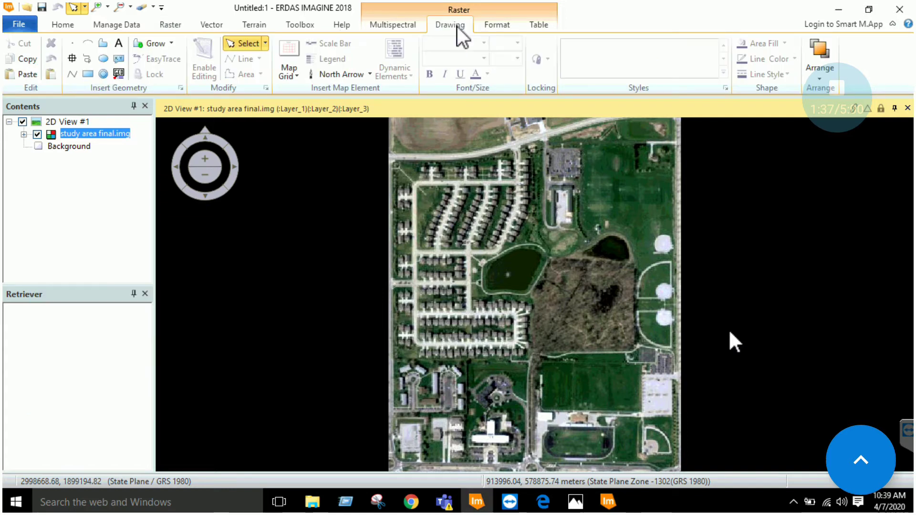
pyautogui.click(103, 44)
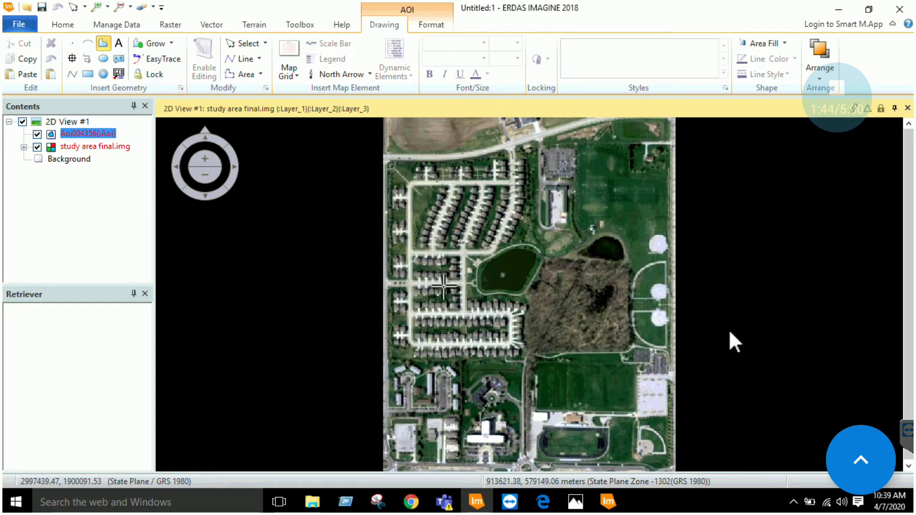
pyautogui.scroll(-3, 443, 286)
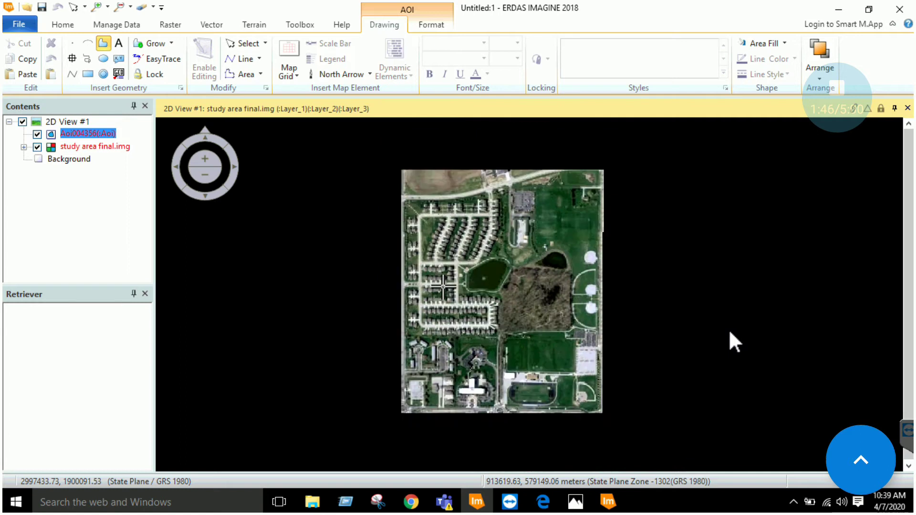
pyautogui.scroll(3, 464, 340)
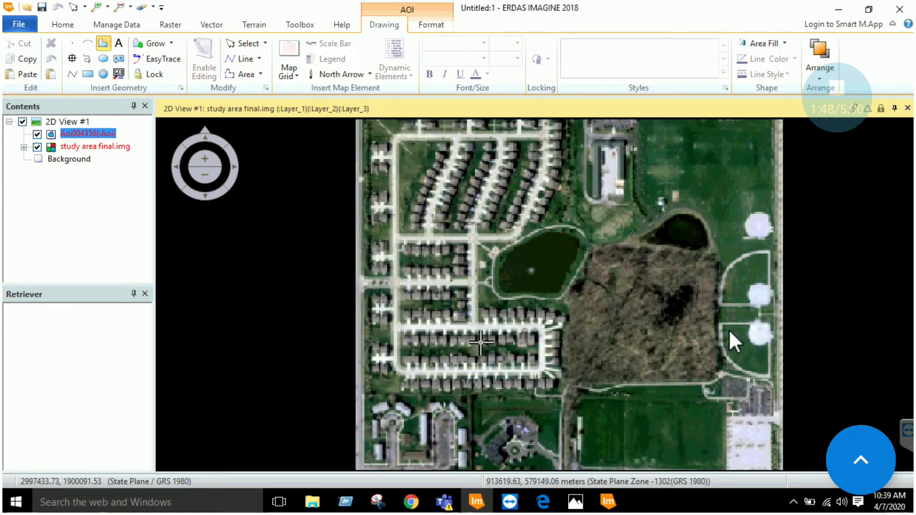
pyautogui.scroll(4, 480, 342)
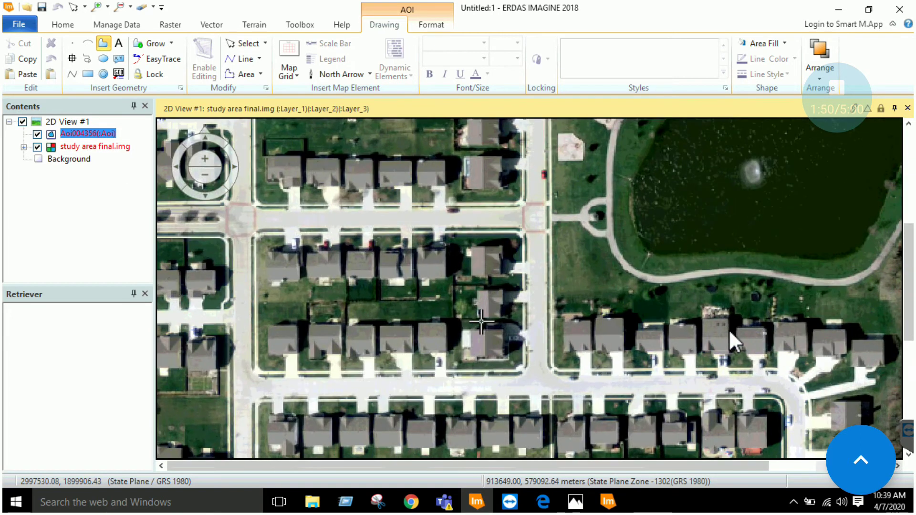
pyautogui.scroll(1, 512, 322)
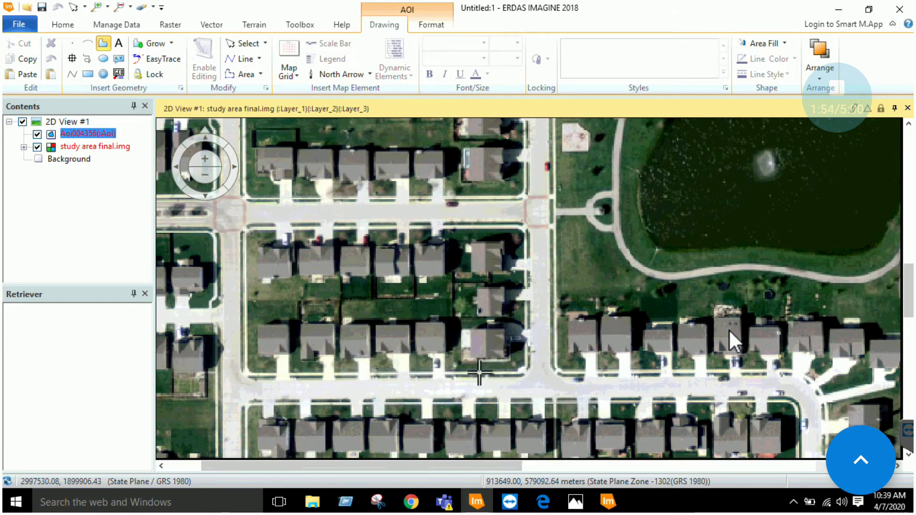
pyautogui.doubleClick(488, 348)
pyautogui.scroll(2, 496, 336)
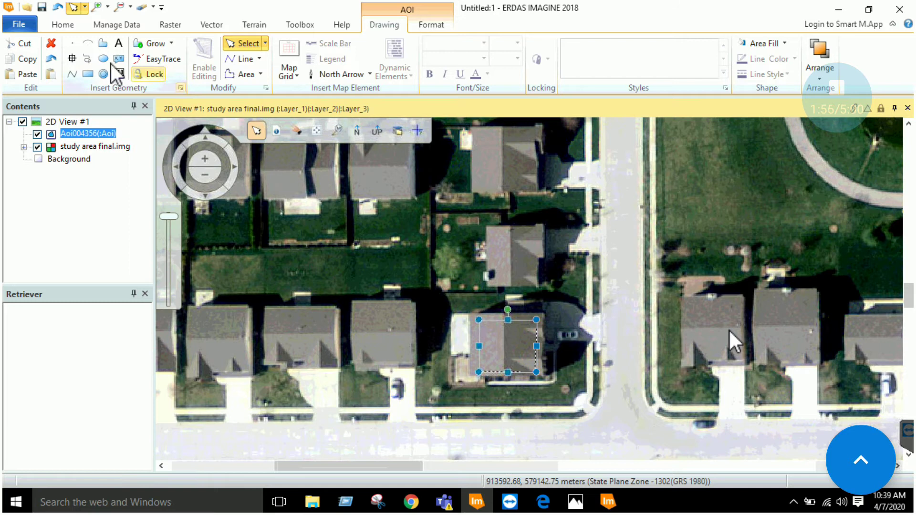
# - Draw a second AOI polygon over the roof of the neighbouring house just west of the sampled corner house
pyautogui.click(104, 43)
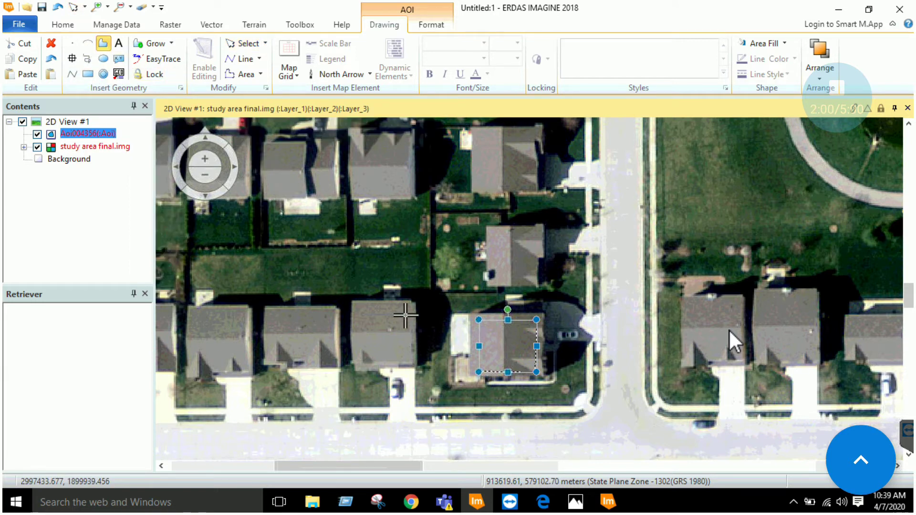
pyautogui.click(408, 330)
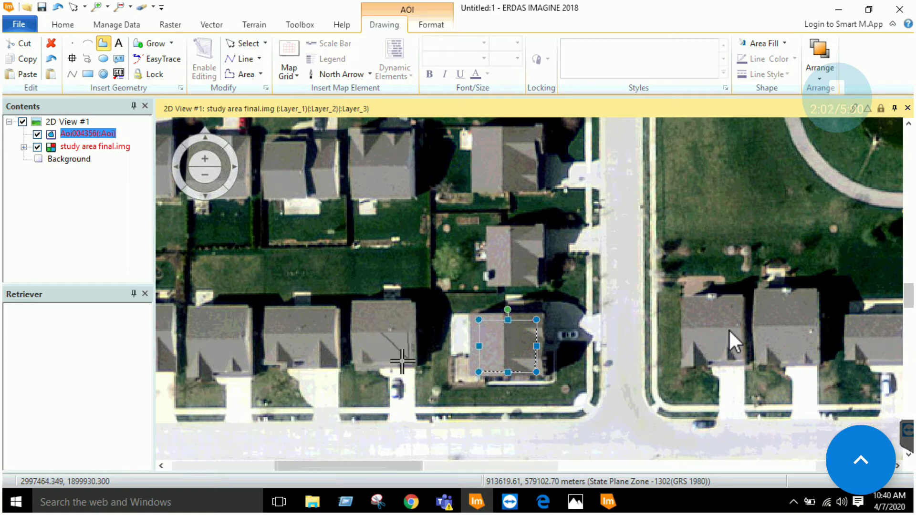
pyautogui.click(361, 357)
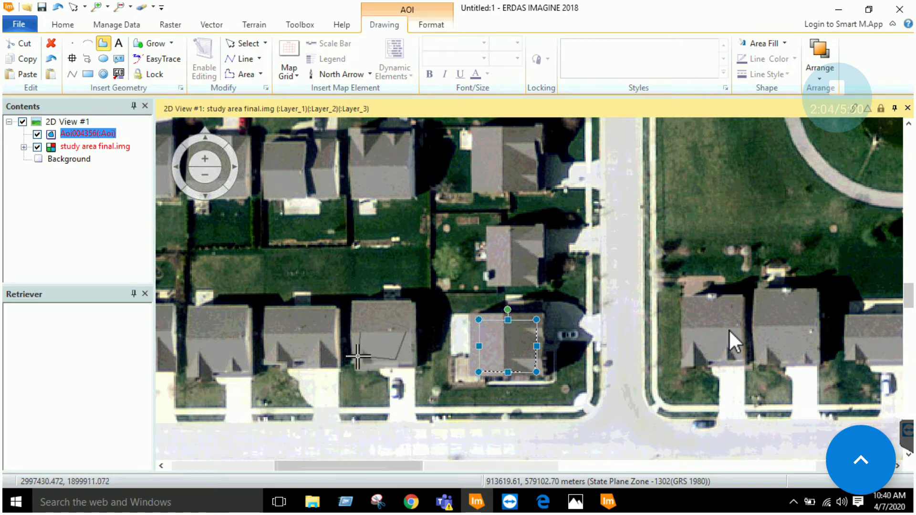
pyautogui.doubleClick(361, 316)
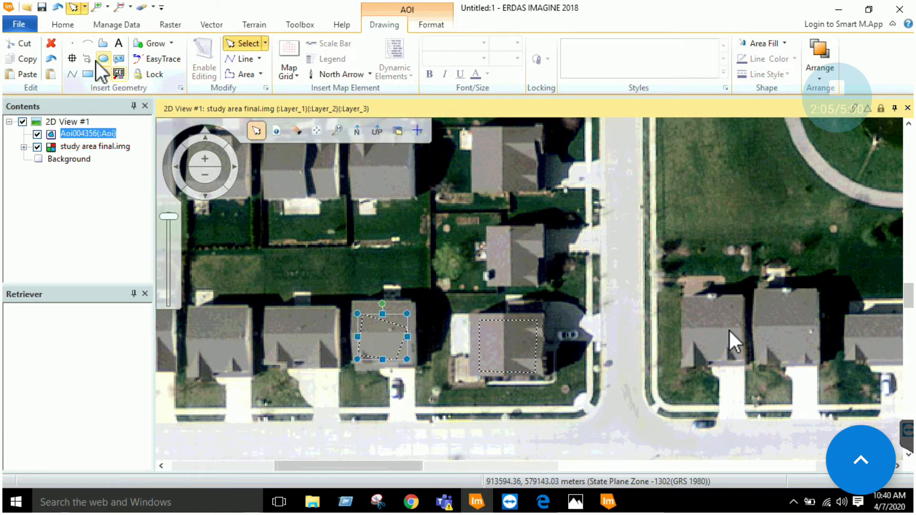
# - Draw a third AOI polygon over the roof of the second house from the west in a row farther north
pyautogui.click(103, 44)
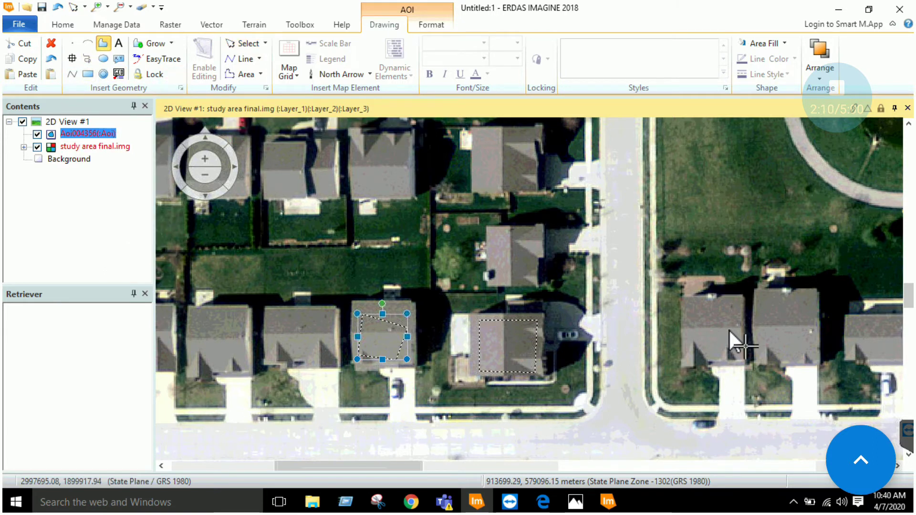
pyautogui.scroll(1, 737, 343)
pyautogui.scroll(1, 735, 341)
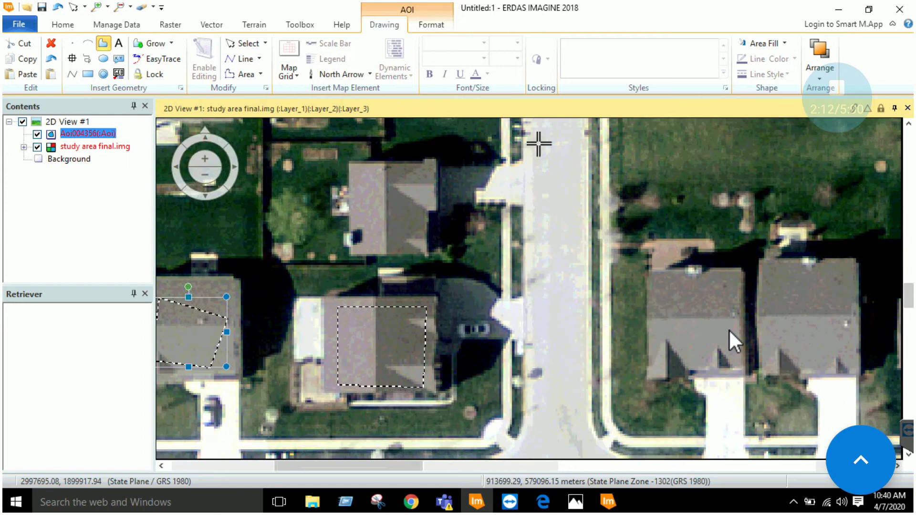
pyautogui.scroll(-2, 735, 342)
pyautogui.doubleClick(520, 157)
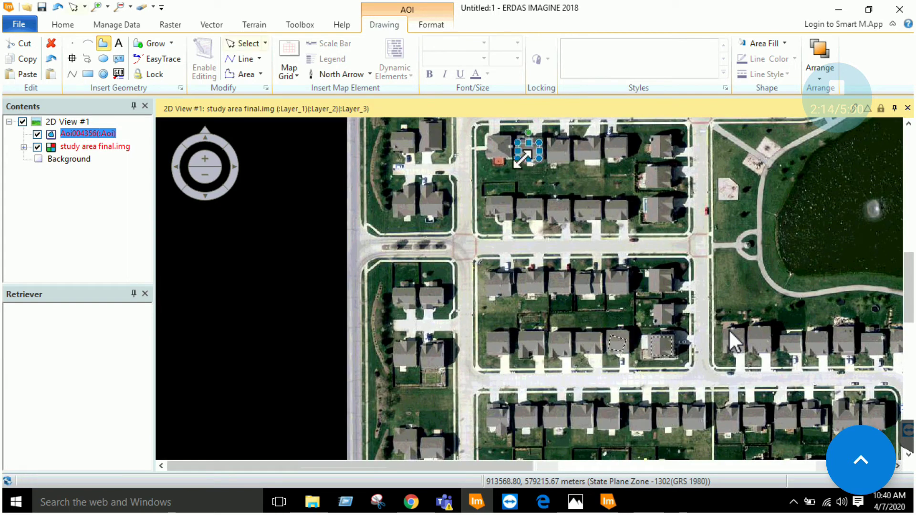
# - Draw a fourth AOI polygon over the roof of the fourth house from the east in the southernmost row of the looped street
pyautogui.click(103, 58)
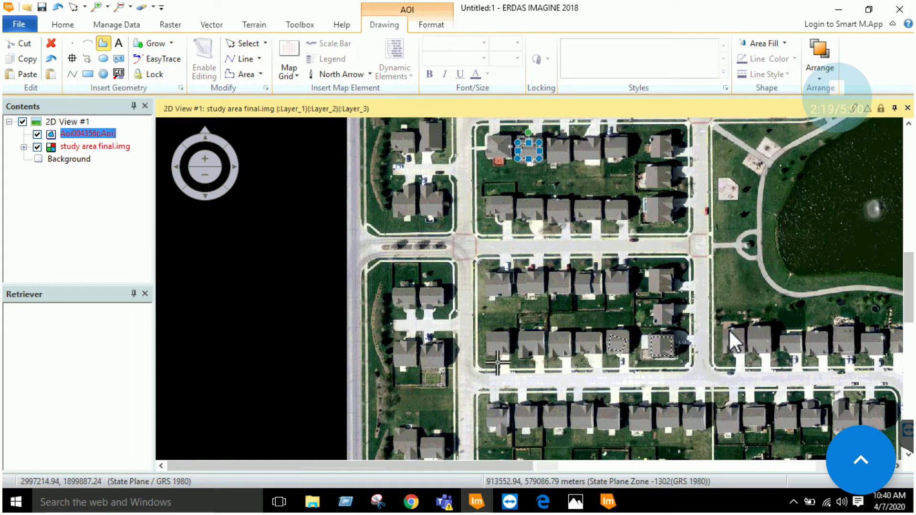
pyautogui.scroll(-3, 497, 363)
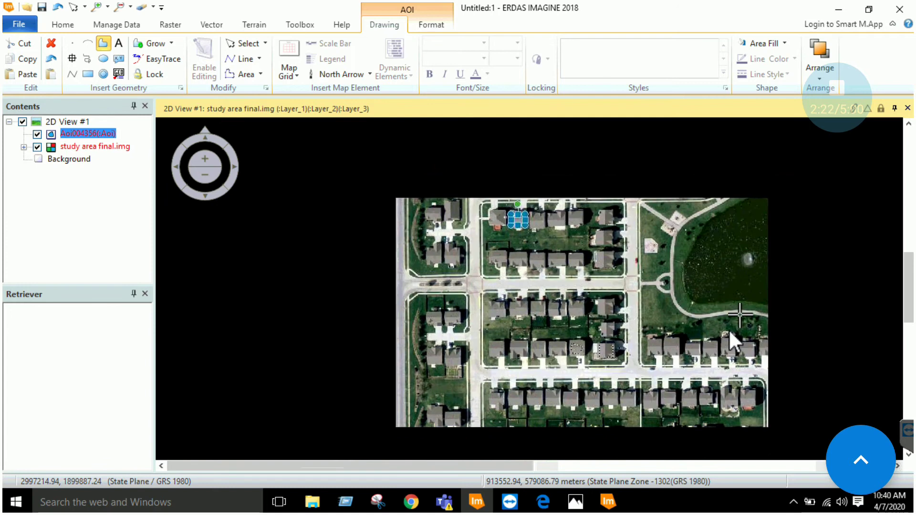
pyautogui.scroll(-2, 703, 239)
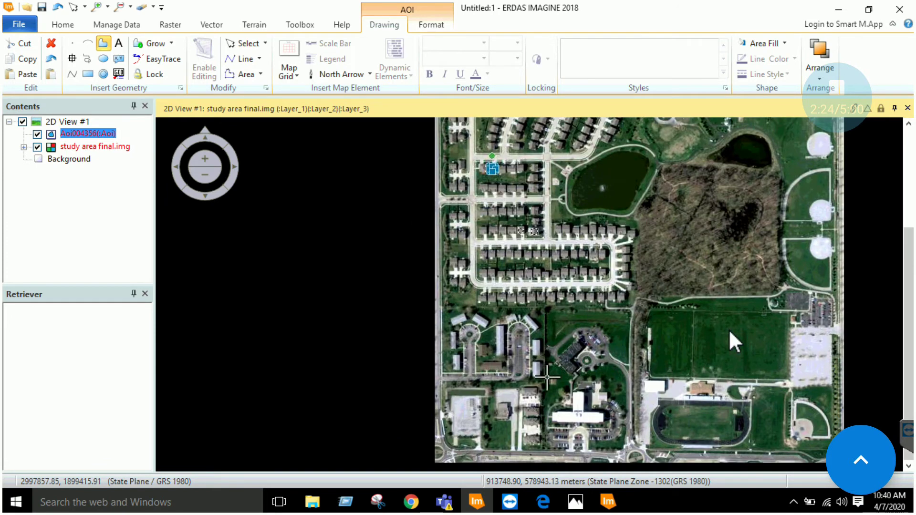
pyautogui.scroll(2, 588, 342)
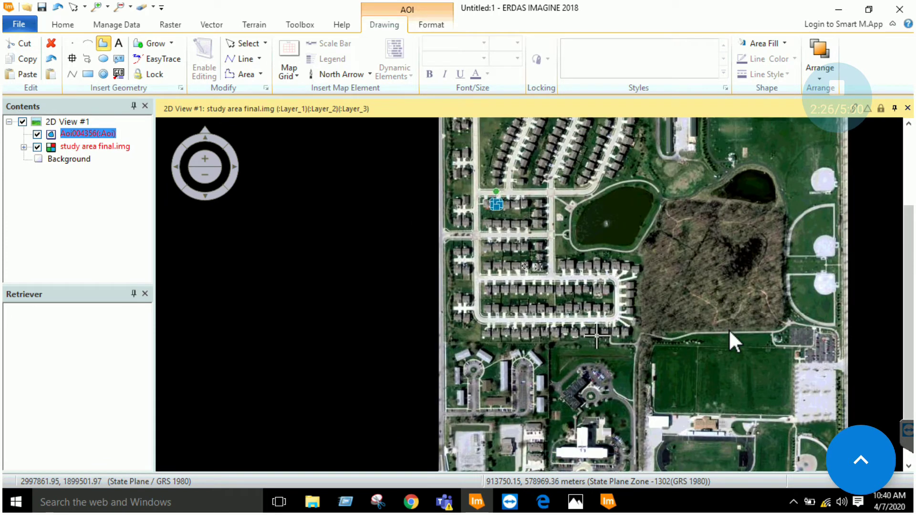
pyautogui.scroll(4, 598, 337)
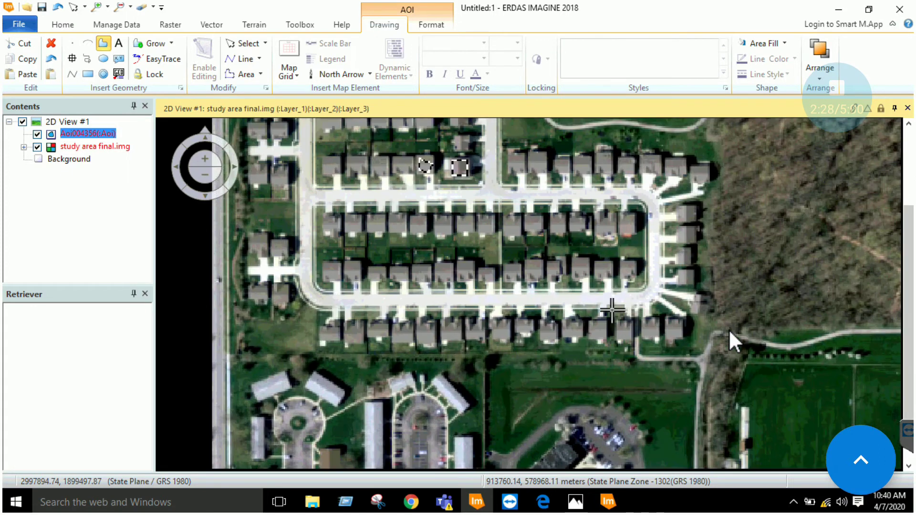
pyautogui.moveTo(619, 307); pyautogui.dragTo(587, 333)
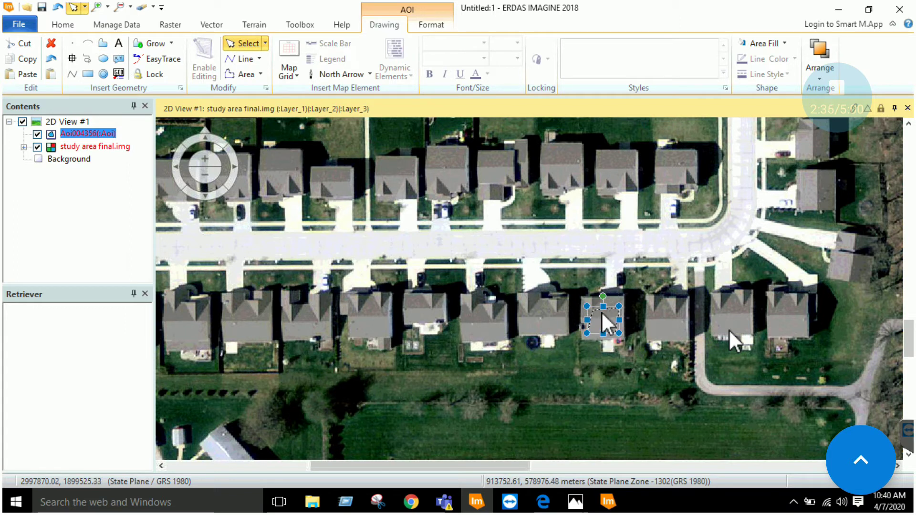
pyautogui.scroll(-3, 602, 313)
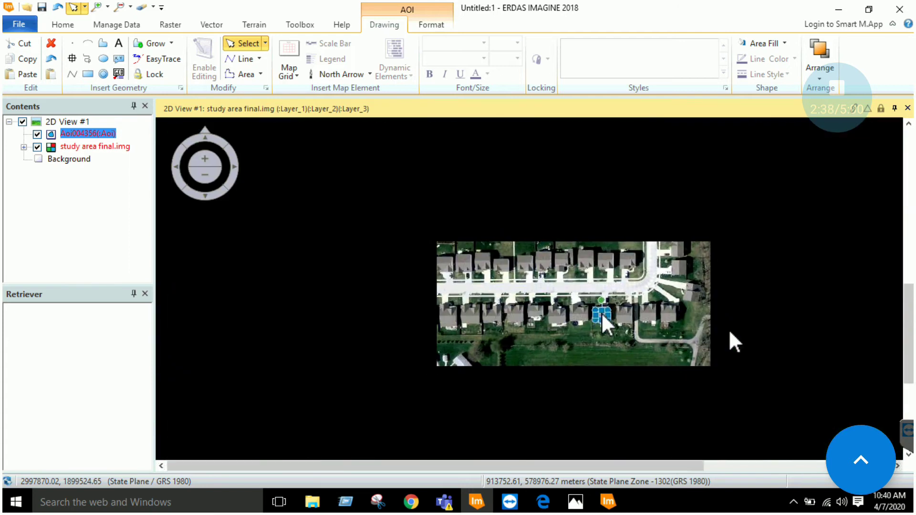
pyautogui.scroll(-2, 605, 324)
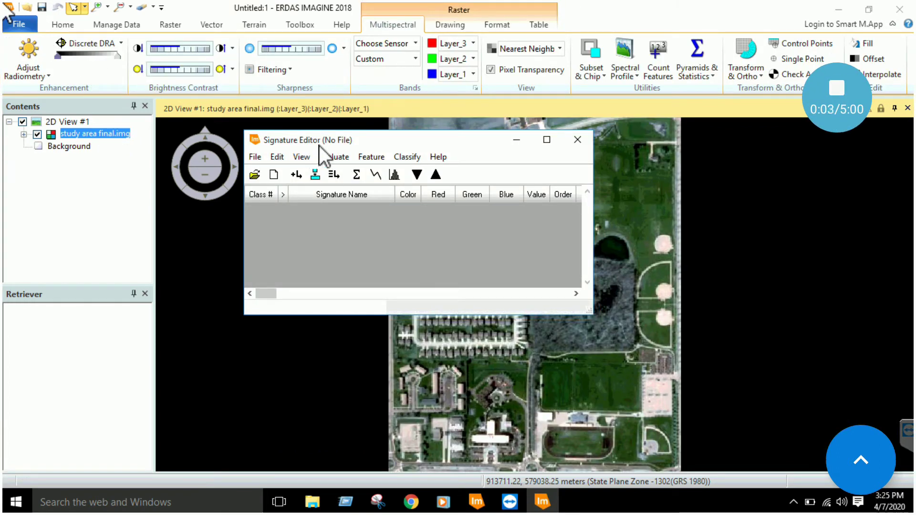
pyautogui.moveTo(365, 143); pyautogui.dragTo(388, 133)
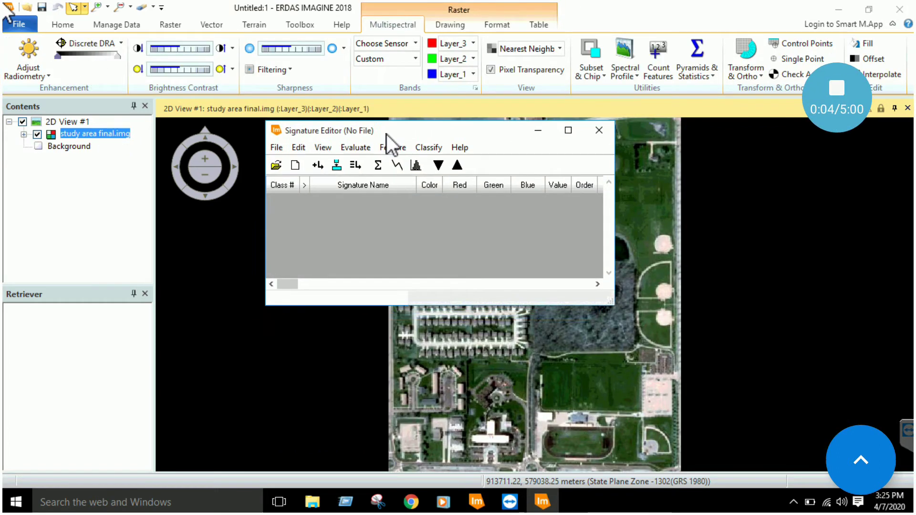
pyautogui.click(281, 148)
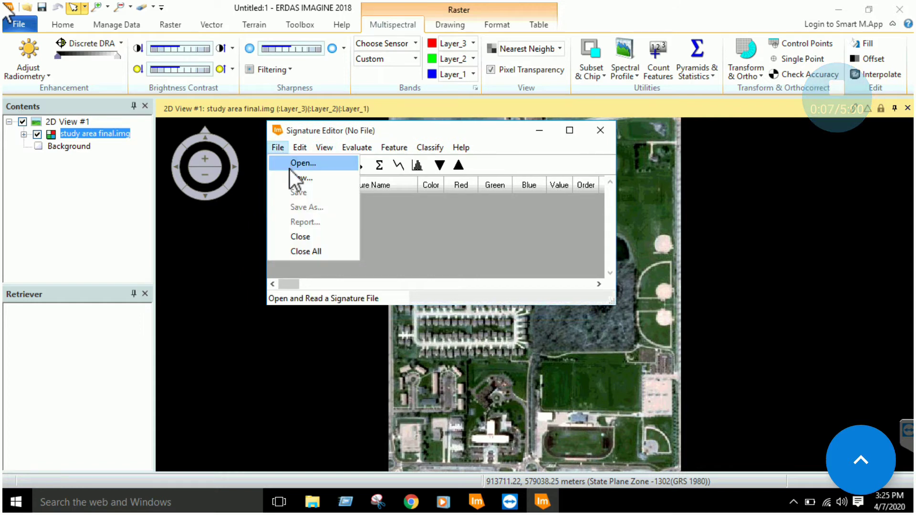
pyautogui.click(301, 150)
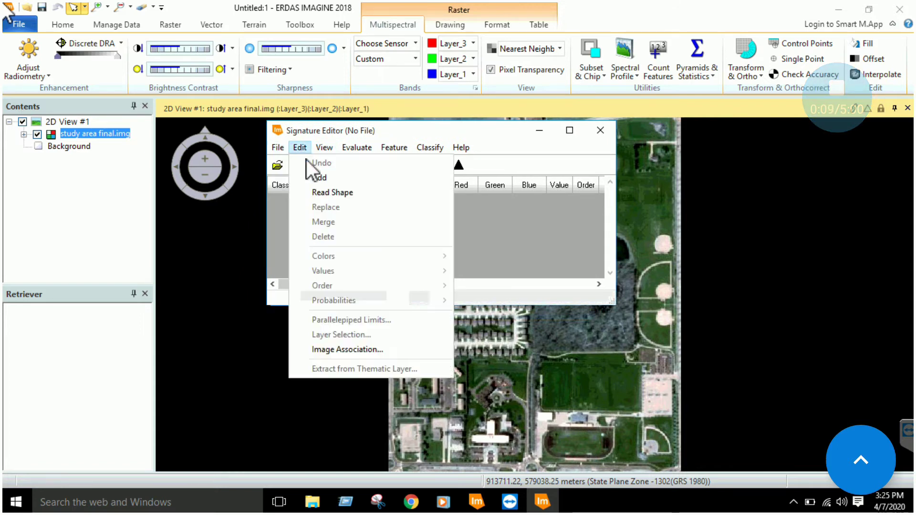
pyautogui.moveTo(343, 148)
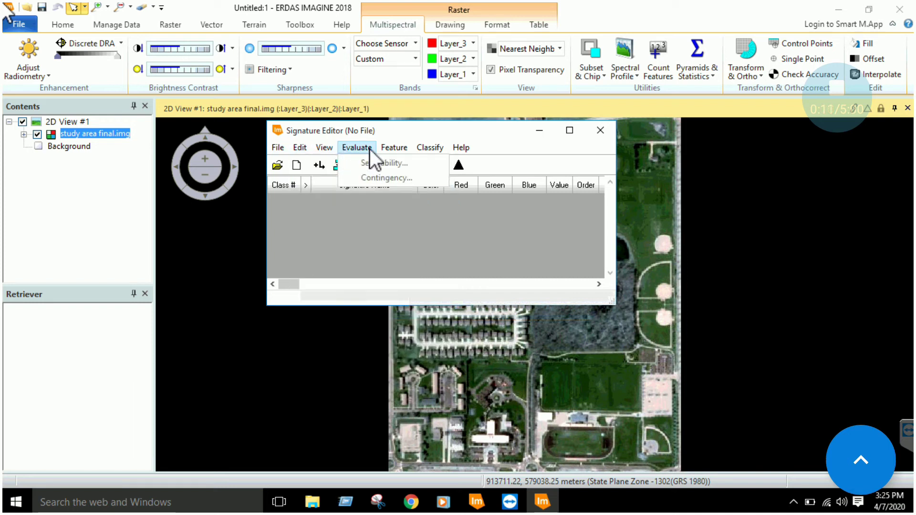
pyautogui.moveTo(422, 149)
pyautogui.click(416, 129)
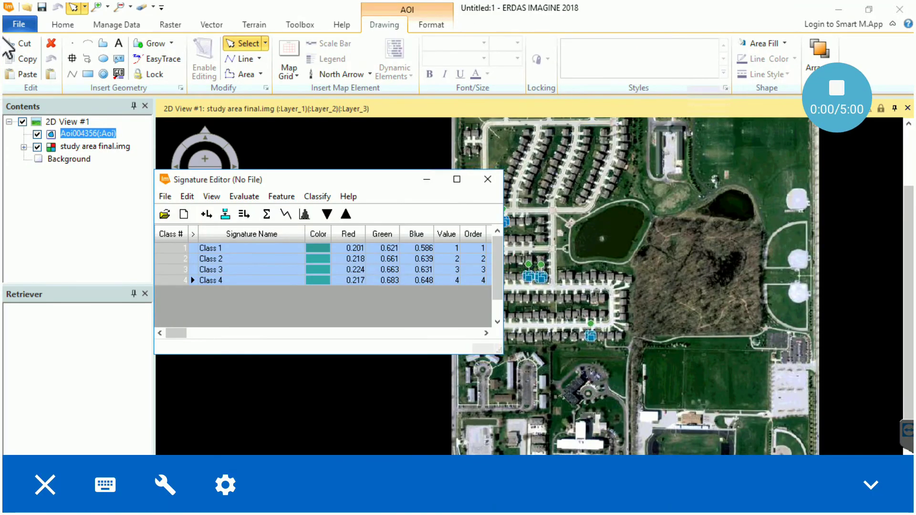
# - Merge the four selected house signatures into one and delete the four original signature rows
pyautogui.click(533, 261)
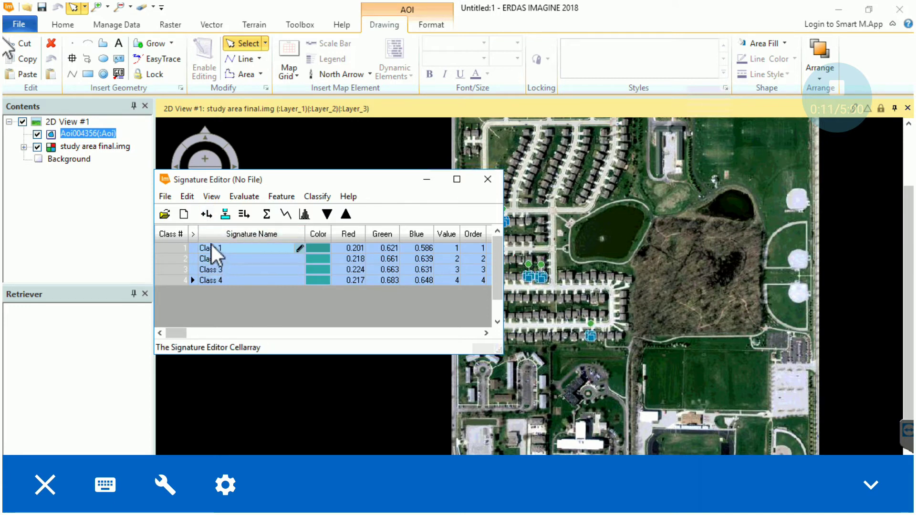
pyautogui.click(246, 216)
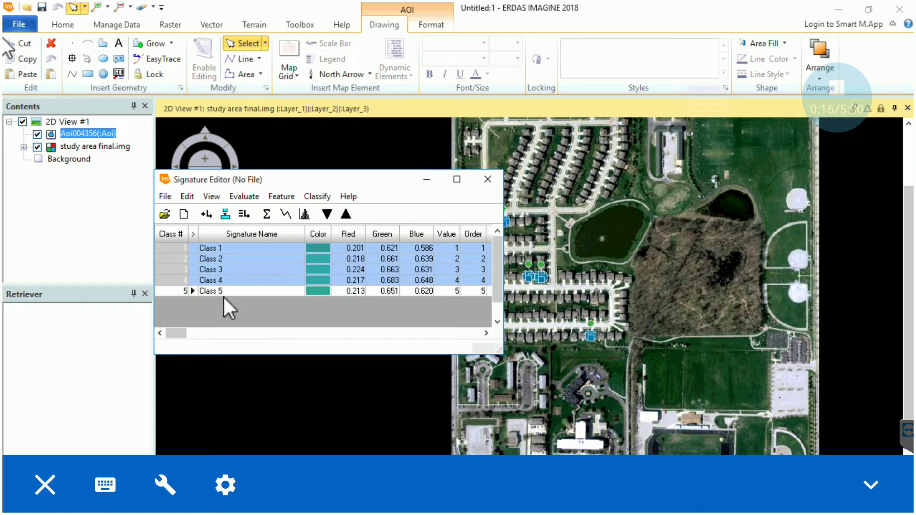
pyautogui.rightClick(179, 257)
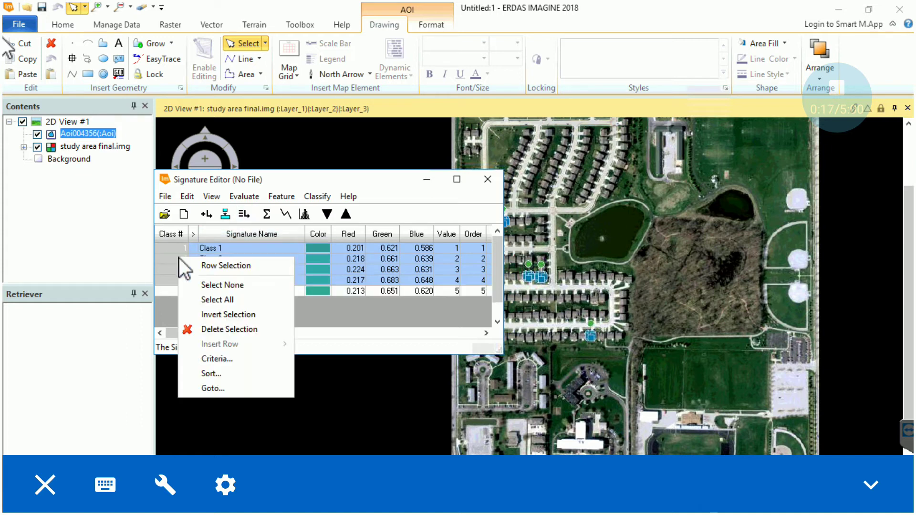
pyautogui.click(218, 329)
# - Rename the merged signature as ResedentialUnit and move the Signature Editor window aside
pyautogui.click(228, 248)
pyautogui.click(229, 248)
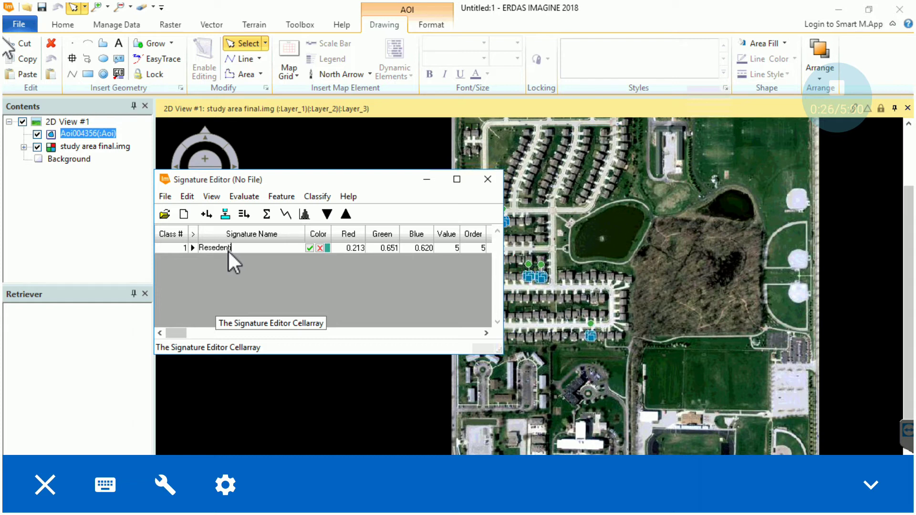
pyautogui.write('ResedentialUnit')
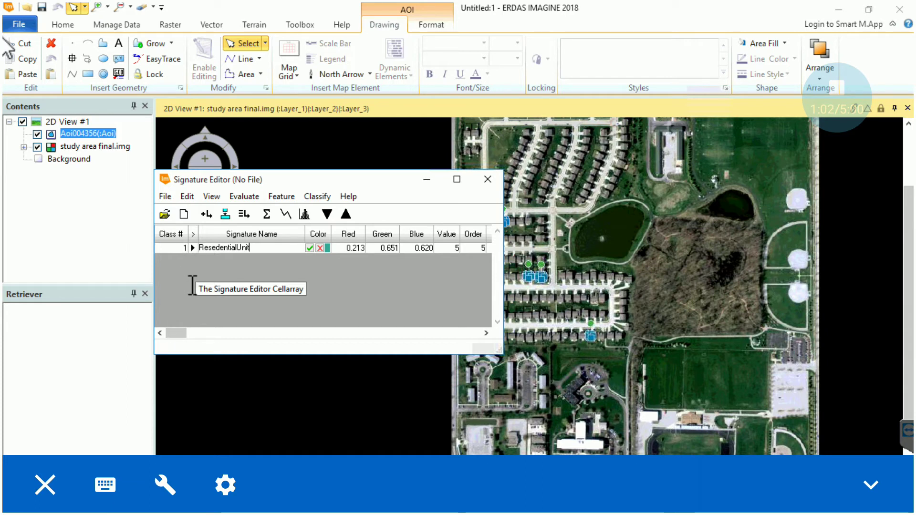
pyautogui.moveTo(362, 184); pyautogui.dragTo(310, 184)
# - Draw a narrow AOI polygon over the north-south street segment between the two junctions just west of the large pond
pyautogui.click(103, 43)
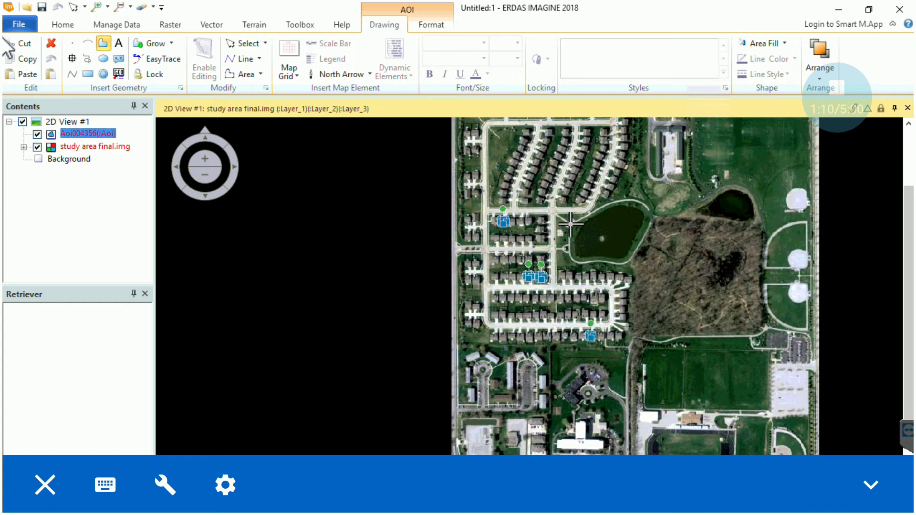
pyautogui.scroll(3, 570, 222)
pyautogui.click(507, 212)
pyautogui.click(517, 212)
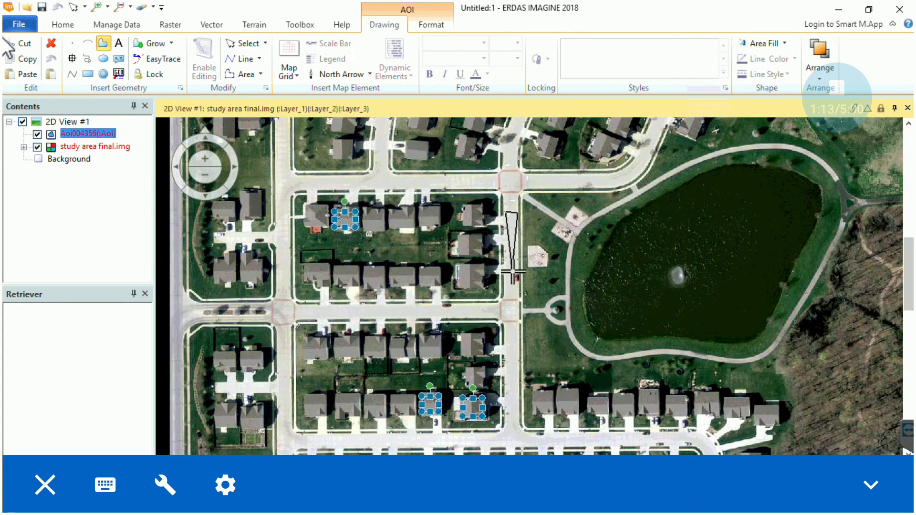
pyautogui.doubleClick(508, 273)
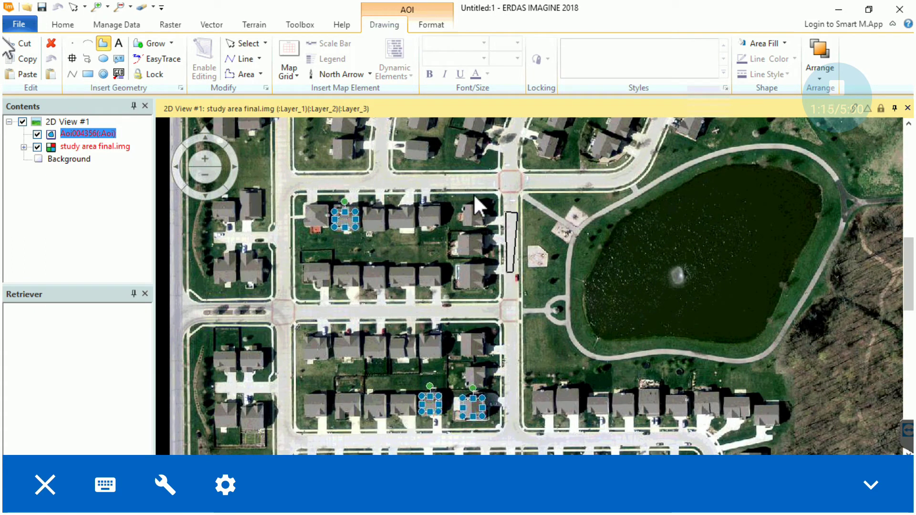
# - Draw a second street AOI polygon along the east-west street just south of the sampled corner house
pyautogui.click(103, 43)
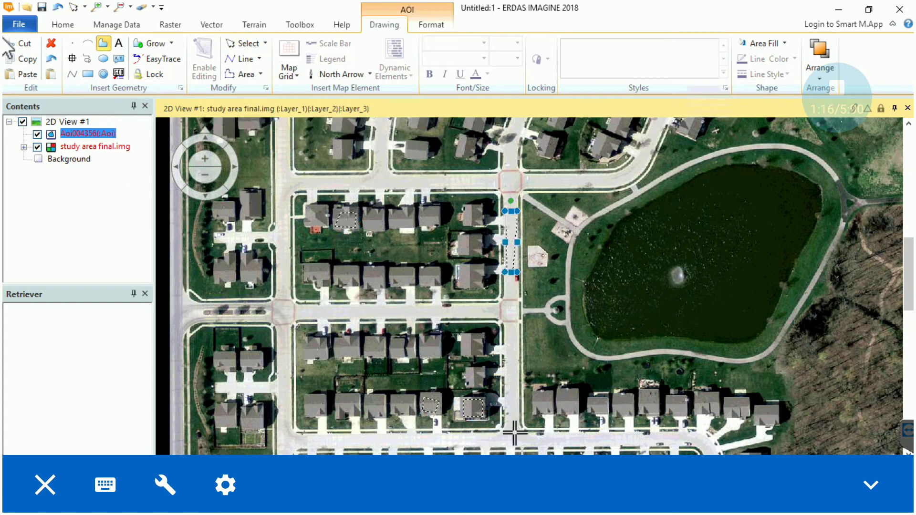
pyautogui.click(585, 435)
pyautogui.click(502, 435)
pyautogui.click(502, 445)
pyautogui.doubleClick(584, 445)
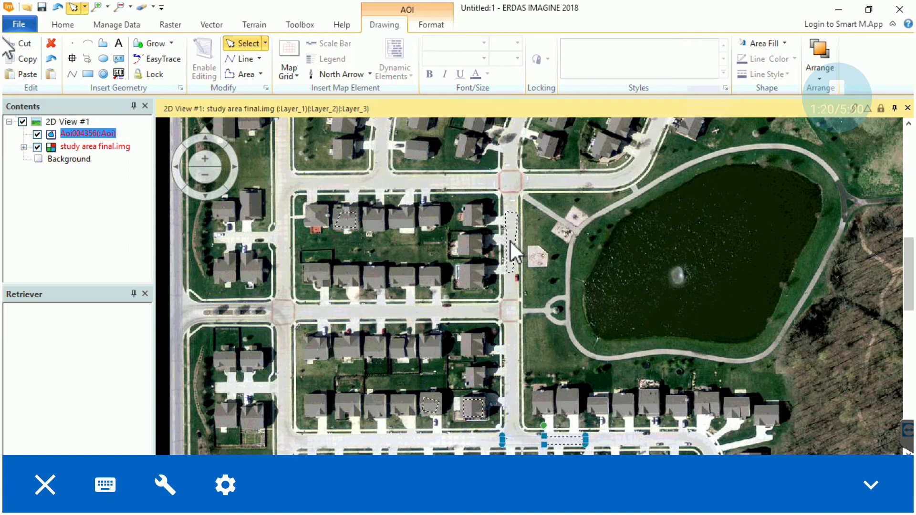
# - Draw a third street AOI polygon along the north-south street west of the northern house block
pyautogui.click(107, 44)
pyautogui.click(290, 225)
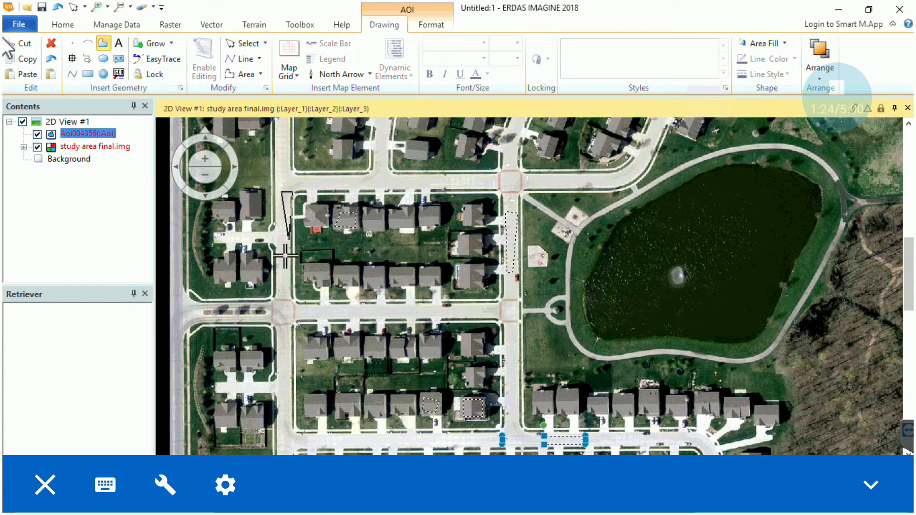
pyautogui.click(285, 269)
pyautogui.doubleClick(282, 291)
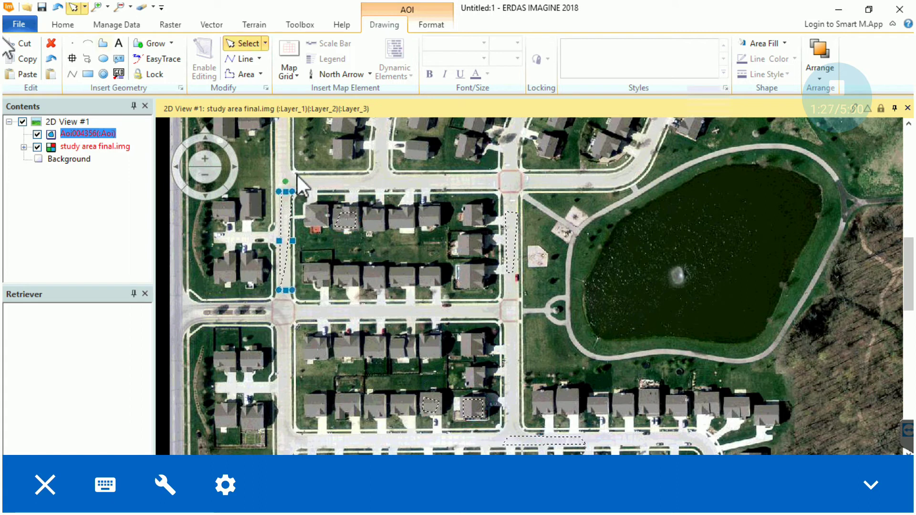
# - Draw a fourth street AOI polygon along the east-west street north of the northern house block
pyautogui.click(103, 43)
pyautogui.click(375, 178)
pyautogui.click(410, 179)
pyautogui.click(408, 185)
pyautogui.doubleClick(375, 185)
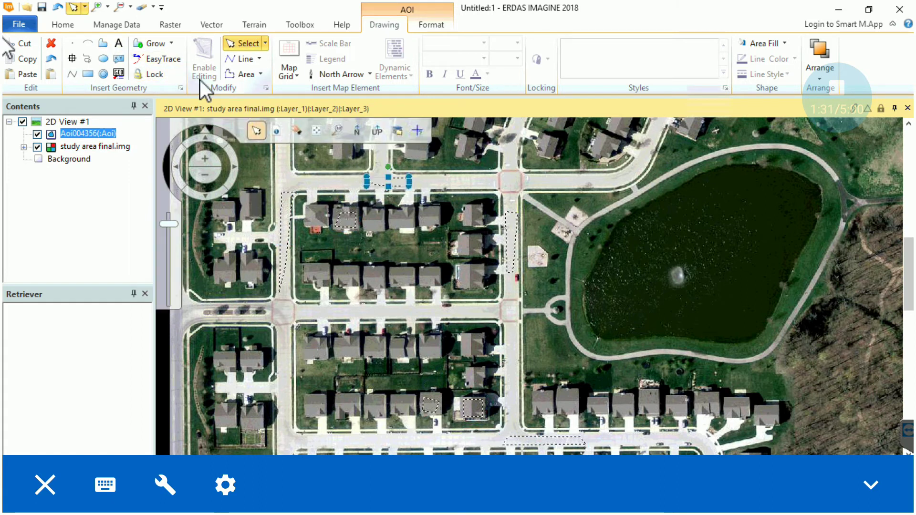
# - Draw a fifth pavement AOI polygon over the eastern driving lane of the horseshoe-shaped parking lot south of the houses
pyautogui.scroll(-3, 489, 271)
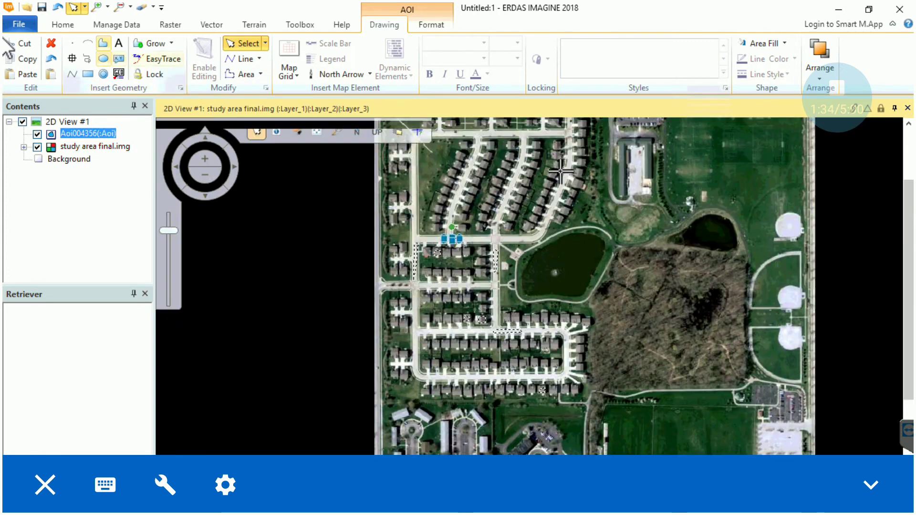
pyautogui.click(103, 43)
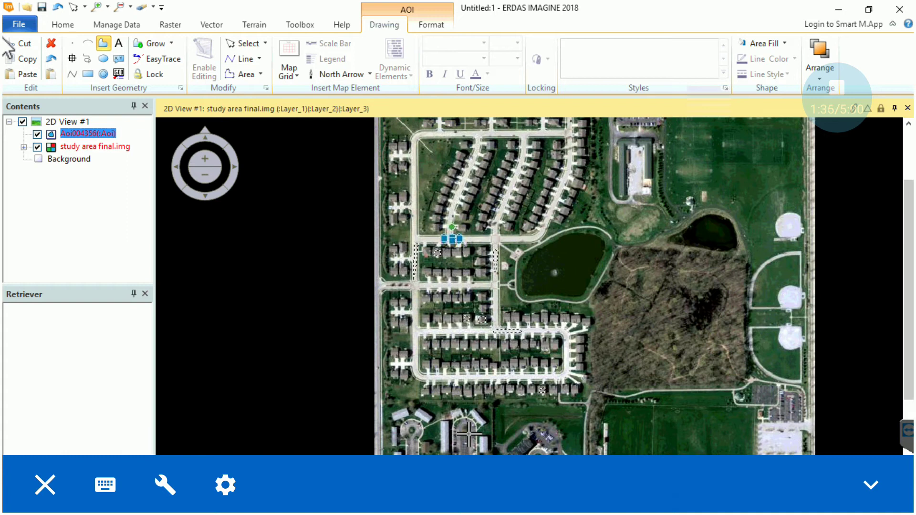
pyautogui.scroll(5, 481, 405)
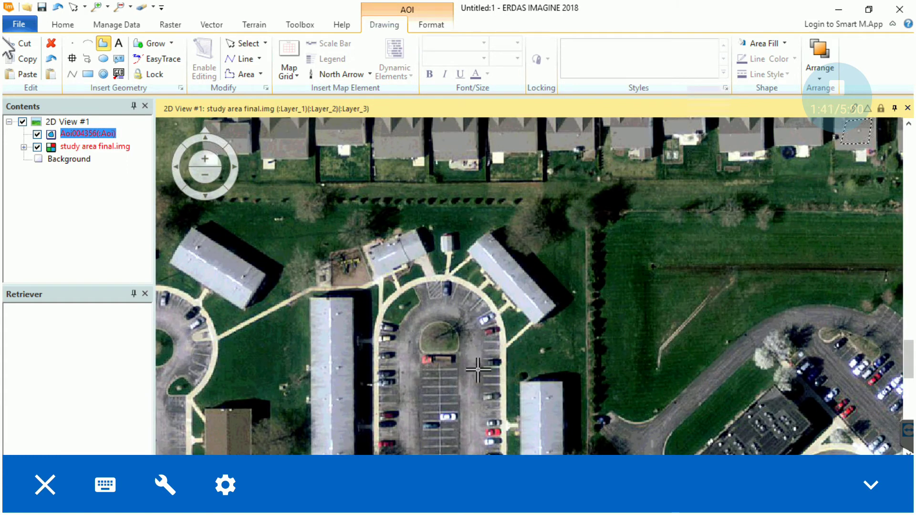
pyautogui.click(466, 437)
pyautogui.doubleClick(476, 437)
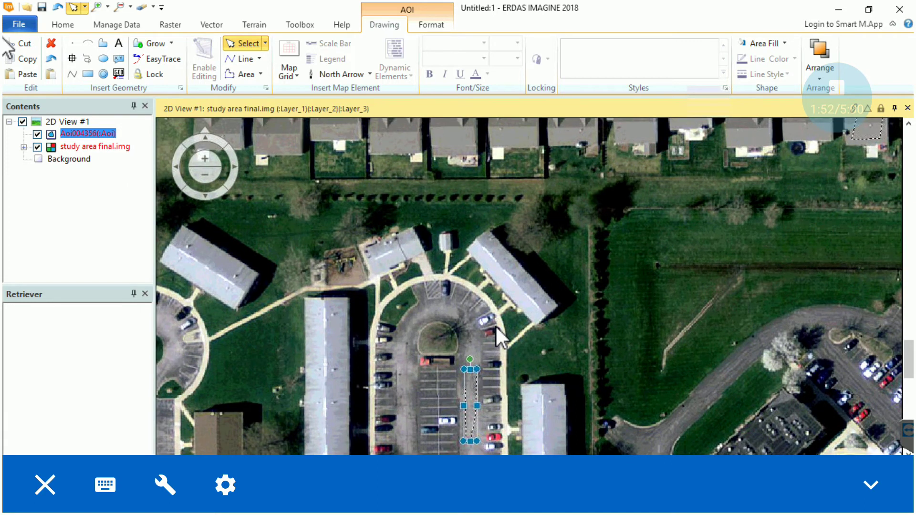
# - Select the four street AOI polygons together with the parking lot AOI polygon
pyautogui.scroll(2, 496, 325)
pyautogui.scroll(-3, 485, 299)
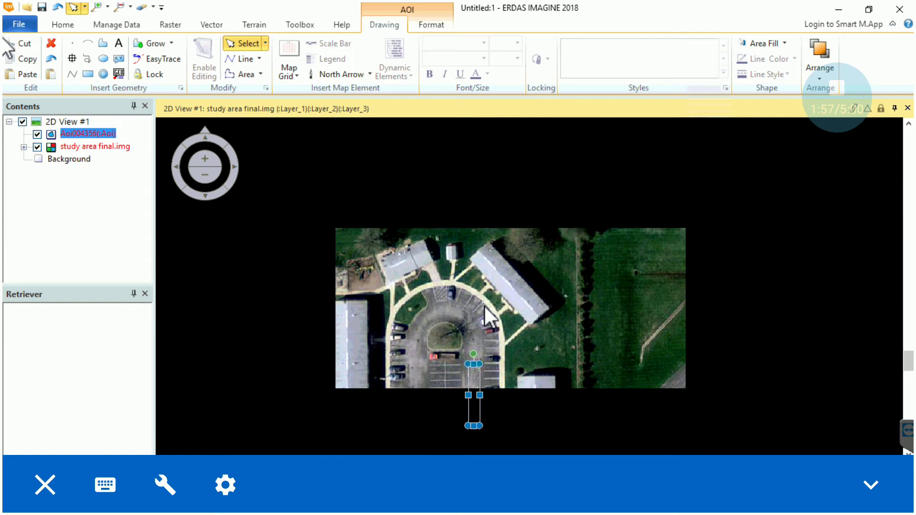
pyautogui.scroll(-2, 507, 207)
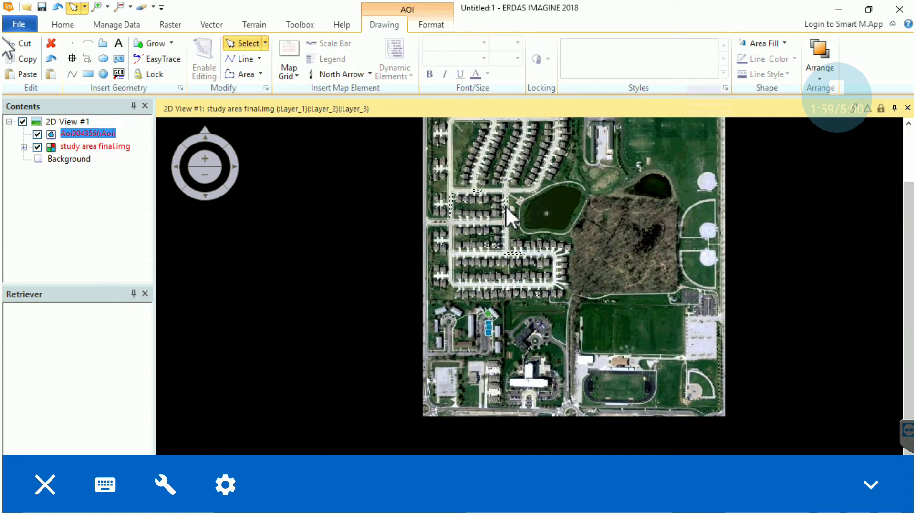
pyautogui.click(506, 205)
pyautogui.keyDown('shift'); pyautogui.click(477, 190); pyautogui.keyUp('shift')
pyautogui.keyDown('shift'); pyautogui.click(451, 205); pyautogui.keyUp('shift')
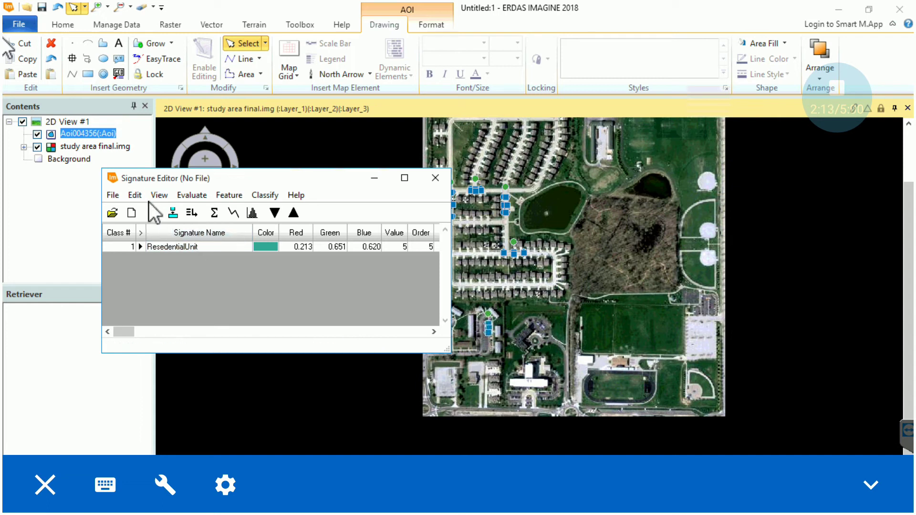
# - Create new signatures from the selected pavement AOIs and select the rows Class 1 to Class 5
pyautogui.click(150, 208)
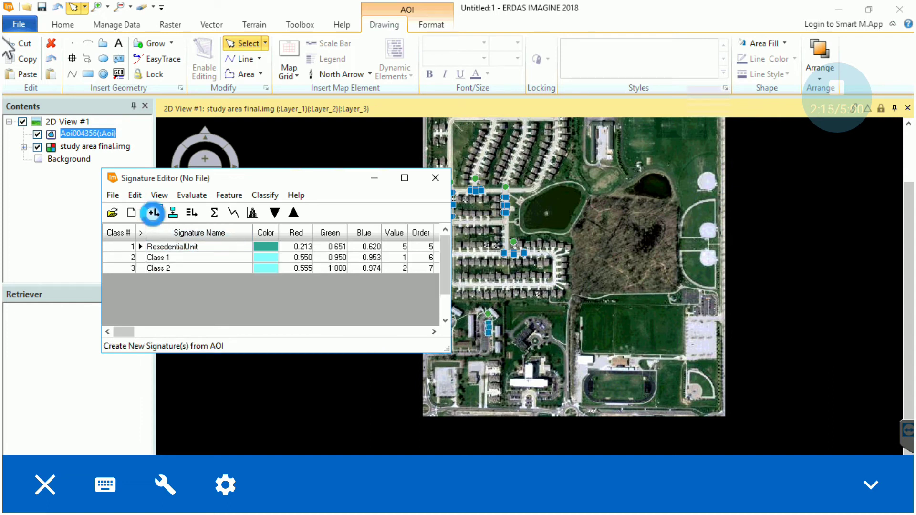
pyautogui.moveTo(127, 257); pyautogui.dragTo(124, 299)
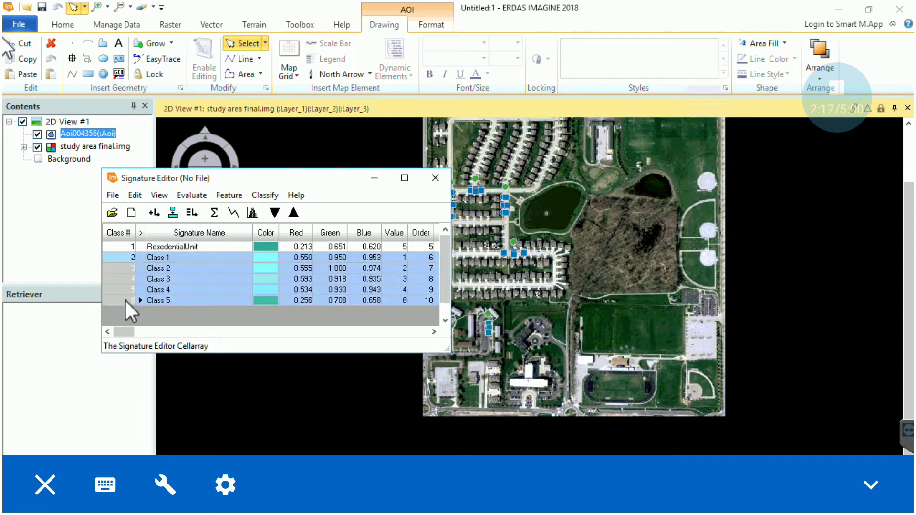
# - Merge the selected Class 1 to Class 5 pavement signatures into one signature and delete the five original rows
pyautogui.click(192, 218)
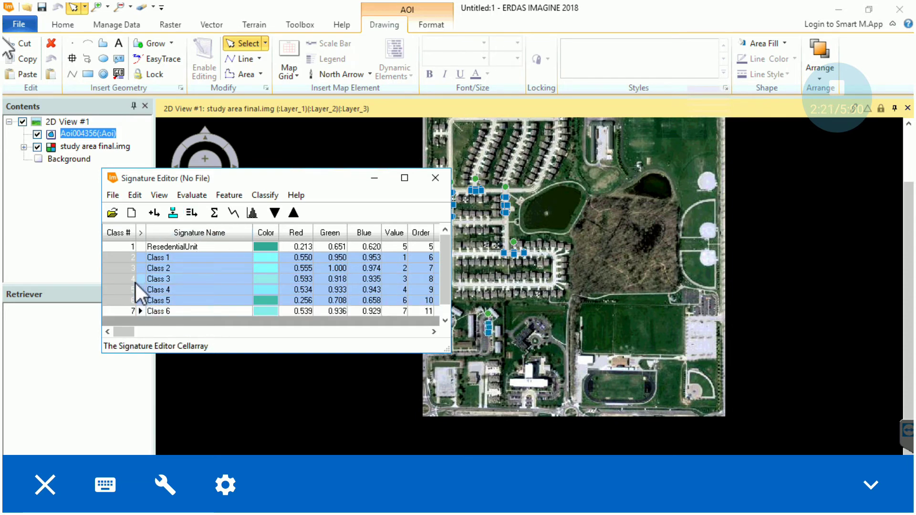
pyautogui.rightClick(129, 282)
pyautogui.click(159, 354)
# - Rename the merged pavement signature as Roads
pyautogui.click(166, 259)
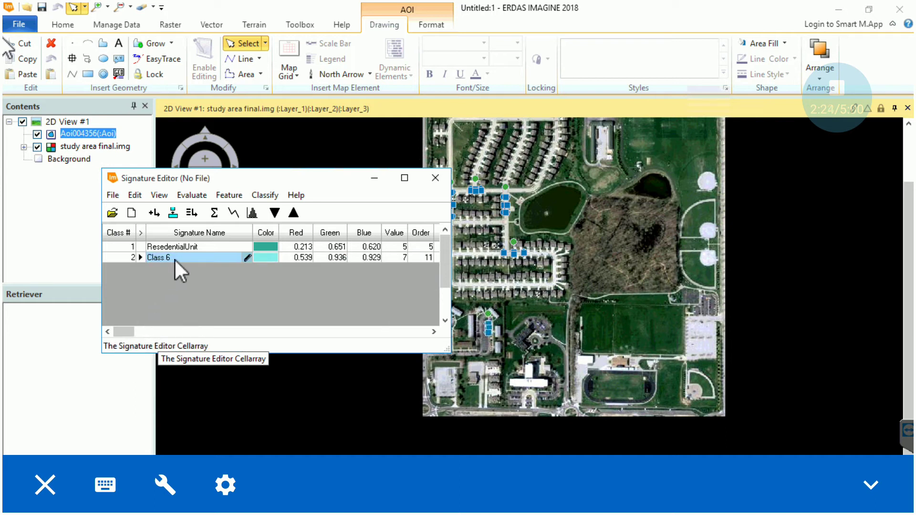
pyautogui.write('Road')
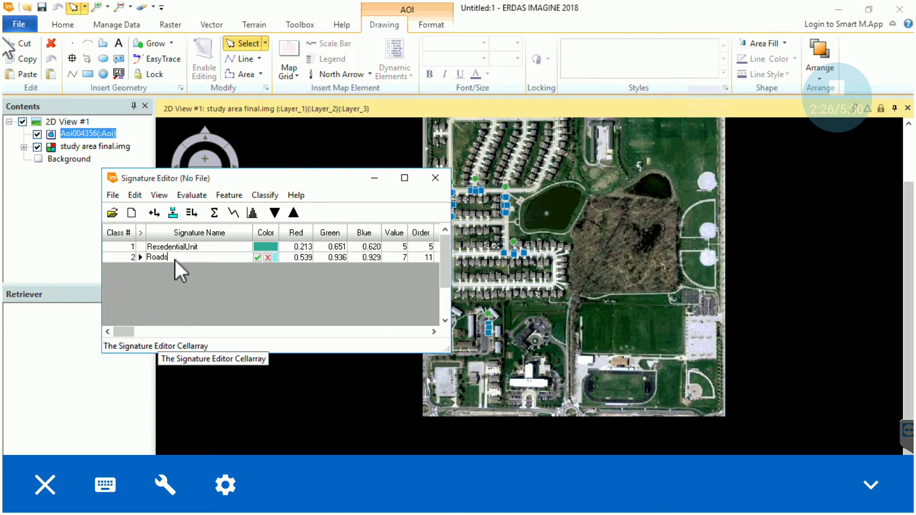
pyautogui.write('s')
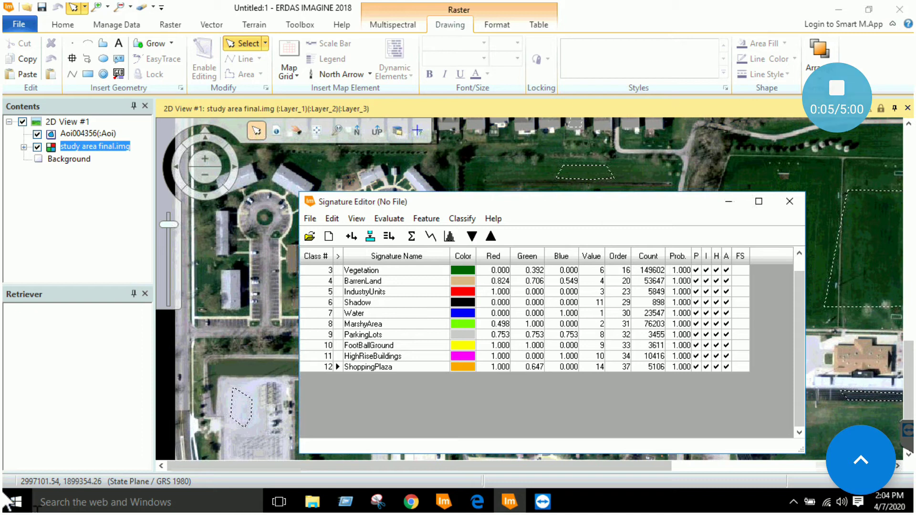
# - Review the signature names from BarrenLand to ShoppingPlaza and the class values assigned to them
pyautogui.click(381, 281)
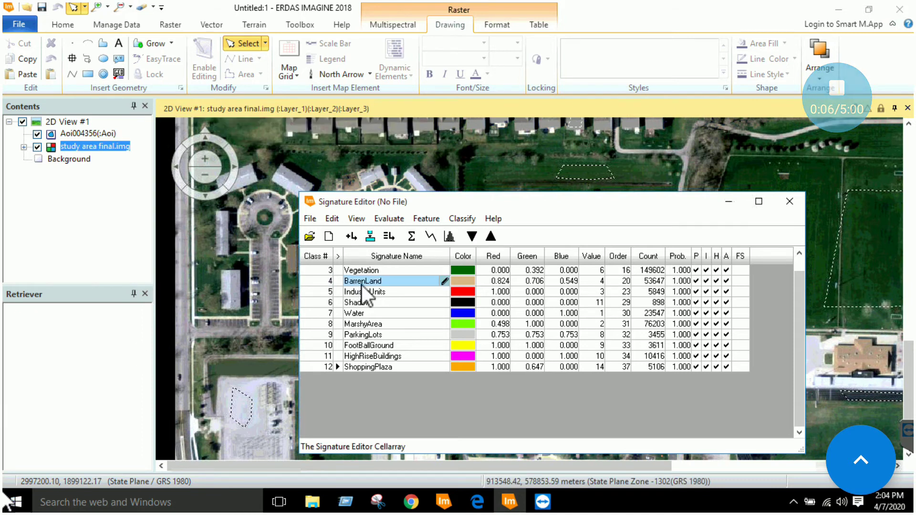
pyautogui.click(393, 292)
pyautogui.click(392, 302)
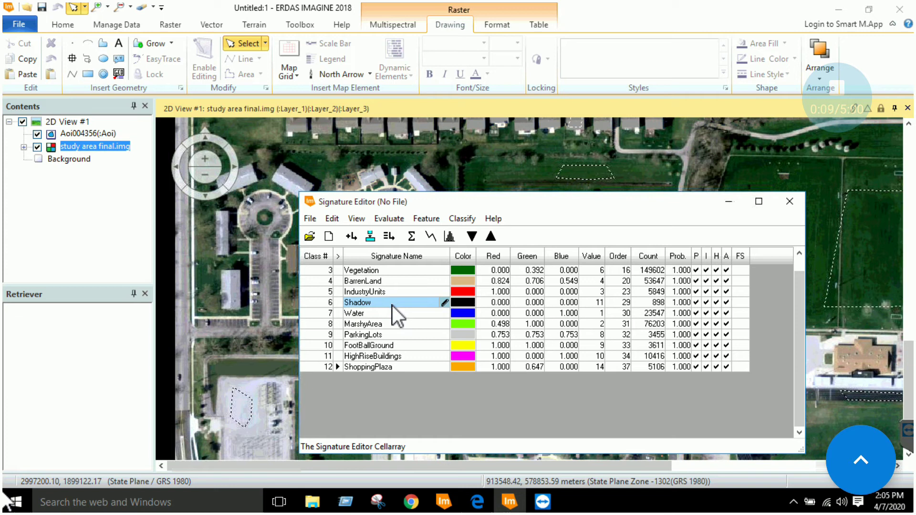
pyautogui.click(392, 312)
pyautogui.click(391, 323)
pyautogui.click(390, 334)
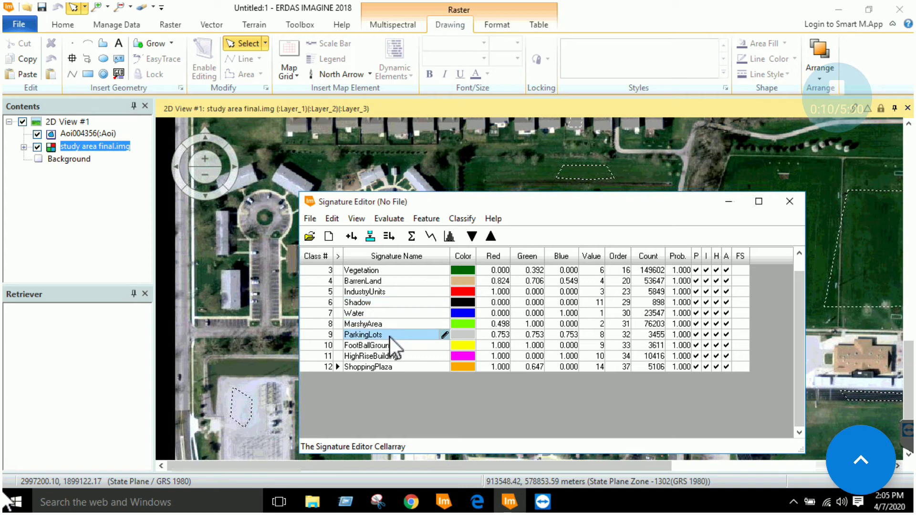
pyautogui.click(390, 345)
pyautogui.click(387, 356)
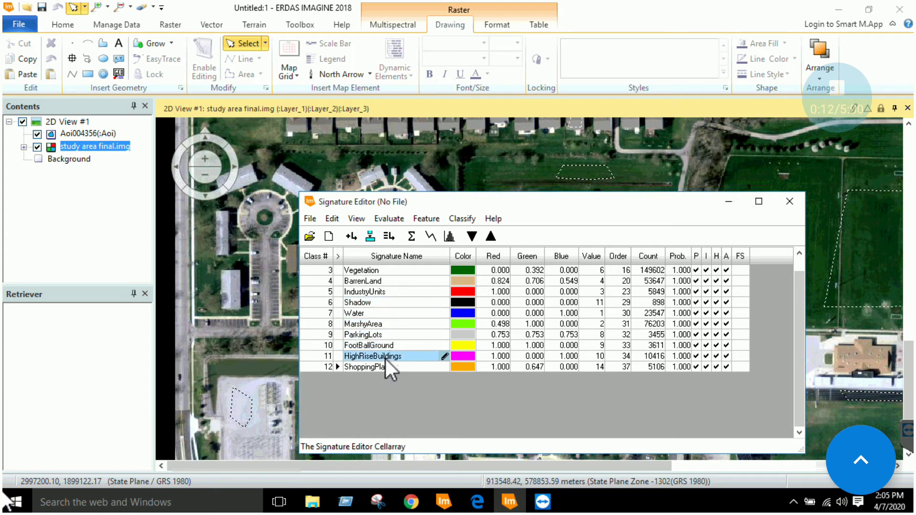
pyautogui.click(387, 366)
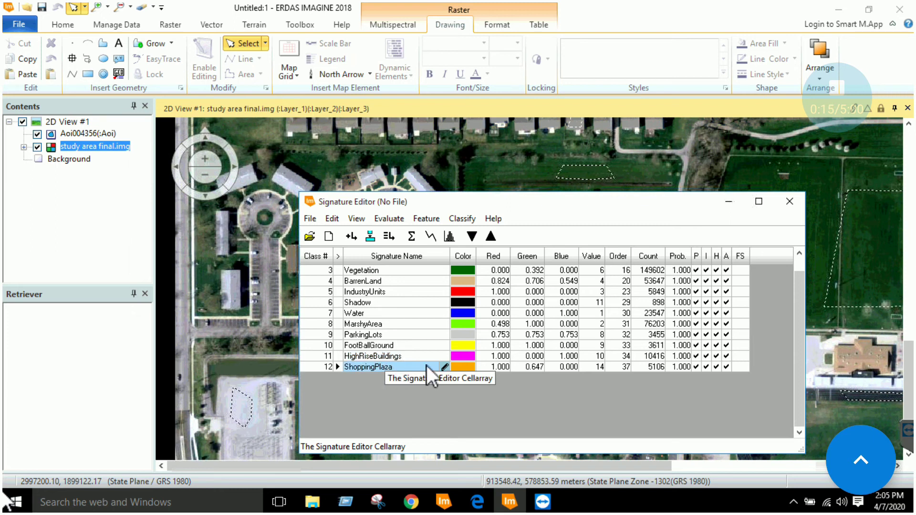
pyautogui.click(595, 283)
pyautogui.click(592, 323)
pyautogui.click(592, 356)
pyautogui.click(594, 323)
pyautogui.click(594, 302)
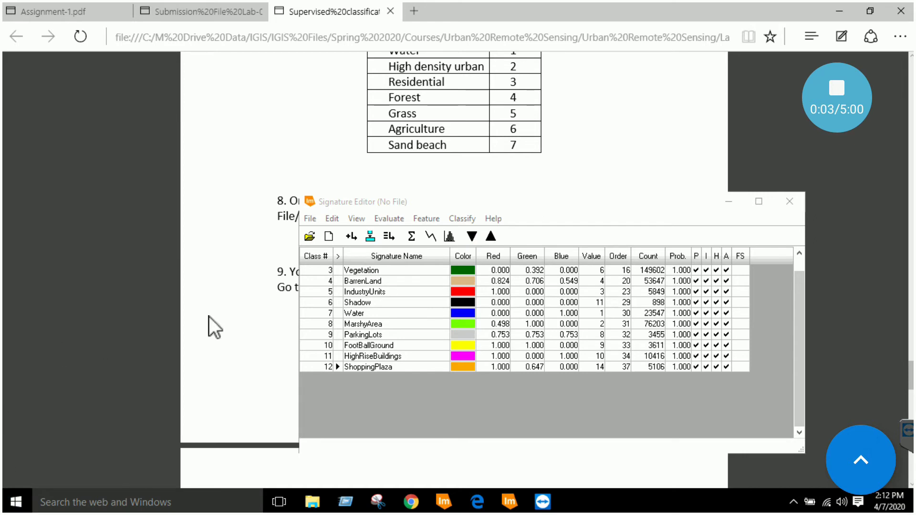
# - Save all signatures to a signature file named sig in the recently used data folder
pyautogui.click(311, 219)
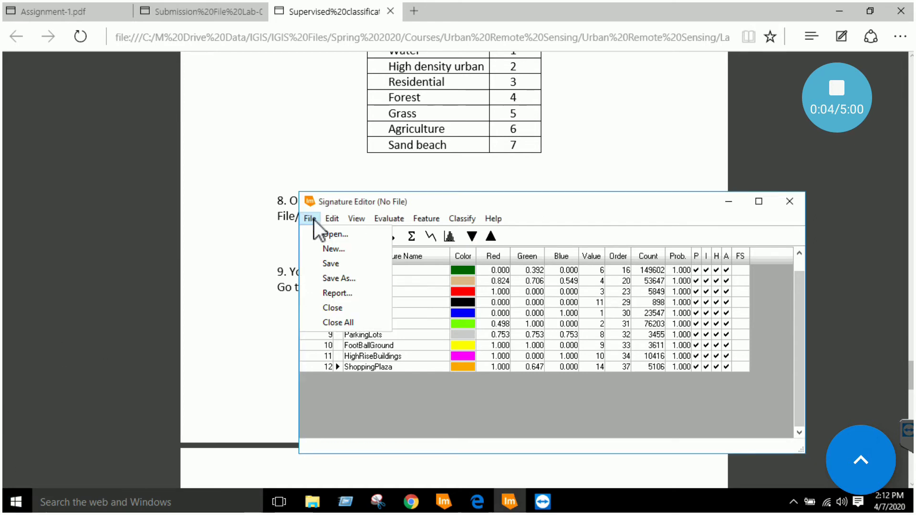
pyautogui.click(329, 278)
pyautogui.click(622, 275)
pyautogui.click(613, 260)
pyautogui.click(697, 348)
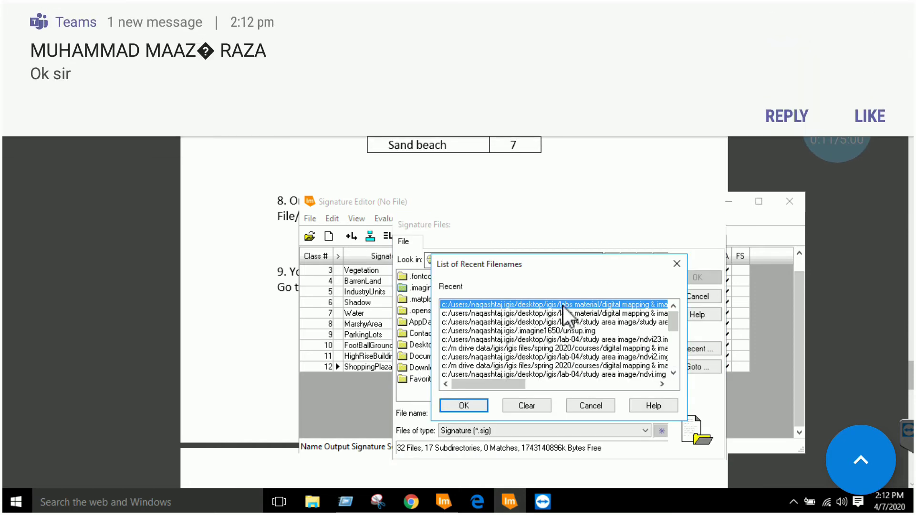
pyautogui.doubleClick(563, 306)
pyautogui.click(569, 315)
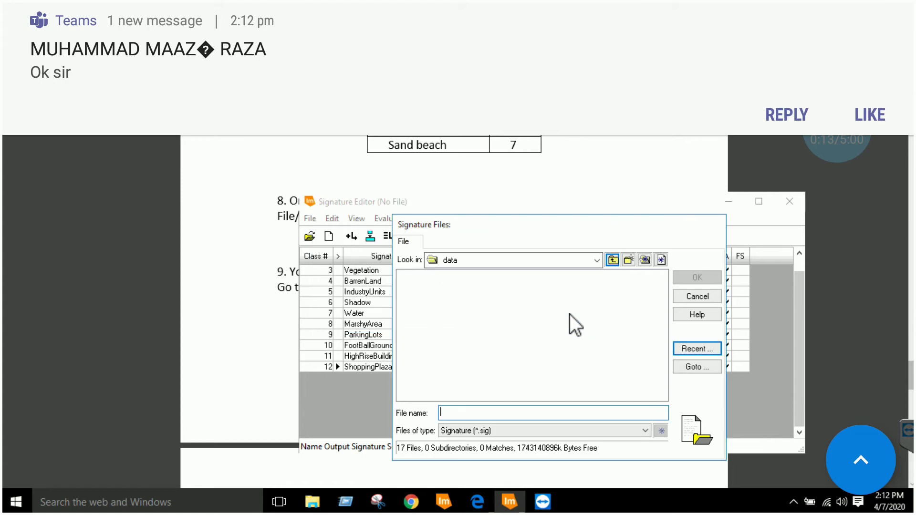
pyautogui.write('s')
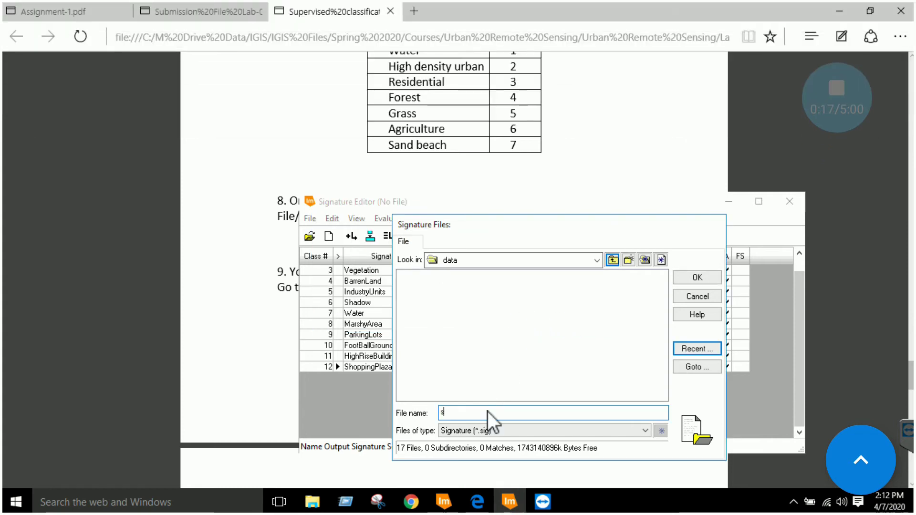
pyautogui.write('ig')
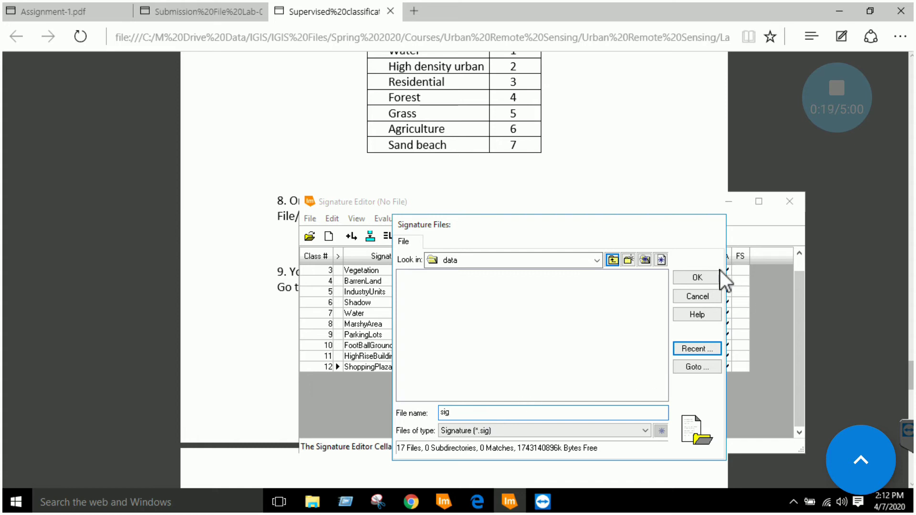
pyautogui.click(697, 276)
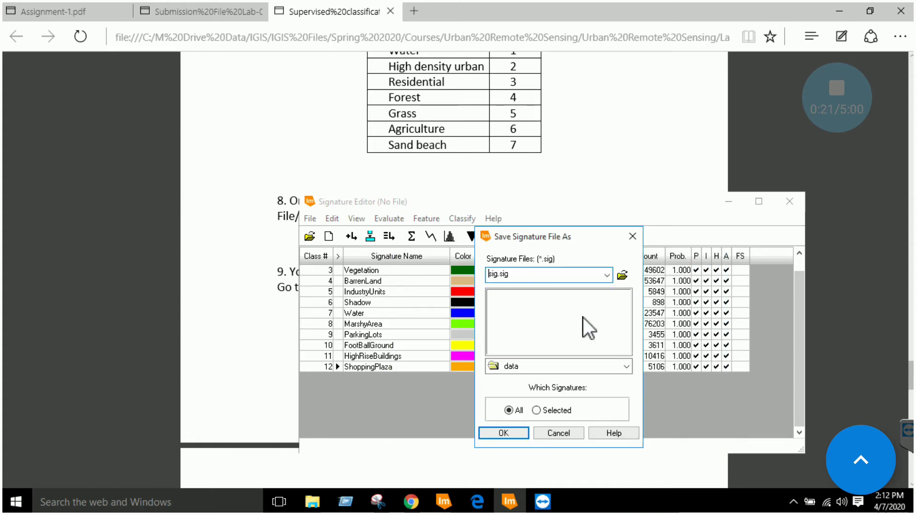
pyautogui.click(518, 430)
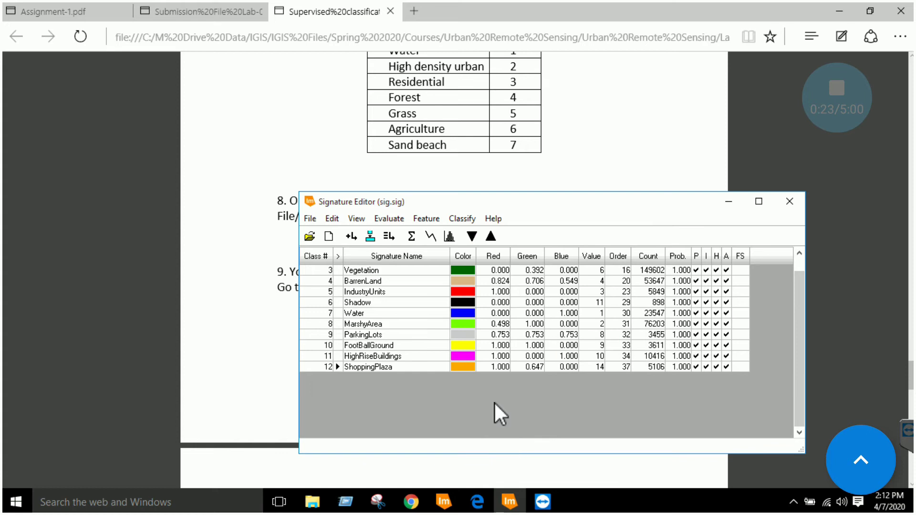
# - Consult the handout's supervised classification instructions, and open the Supervised Classification tool in ERDAS IMAGINE
pyautogui.click(272, 323)
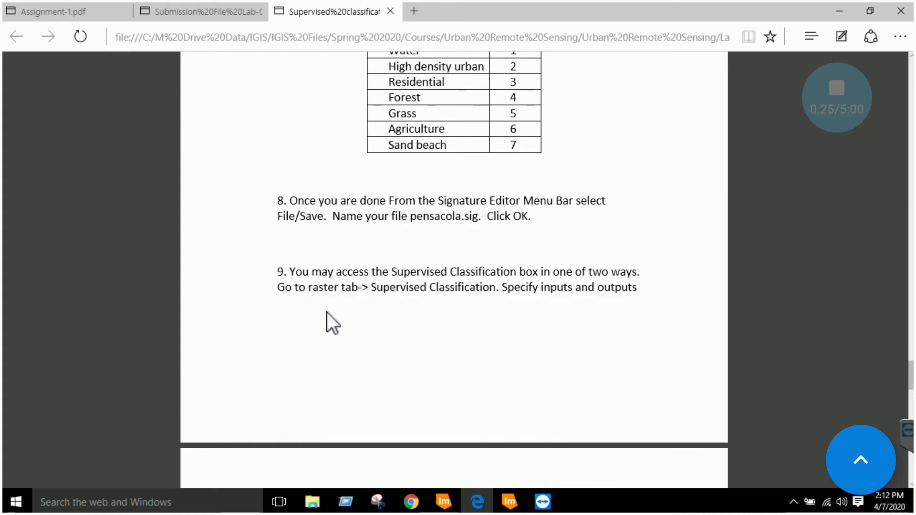
pyautogui.scroll(-1, 334, 315)
pyautogui.scroll(-3, 389, 265)
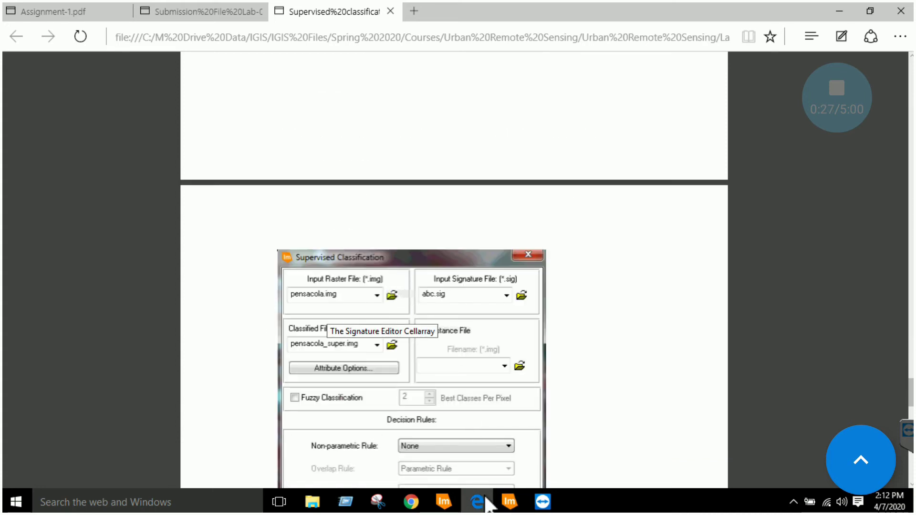
pyautogui.click(444, 501)
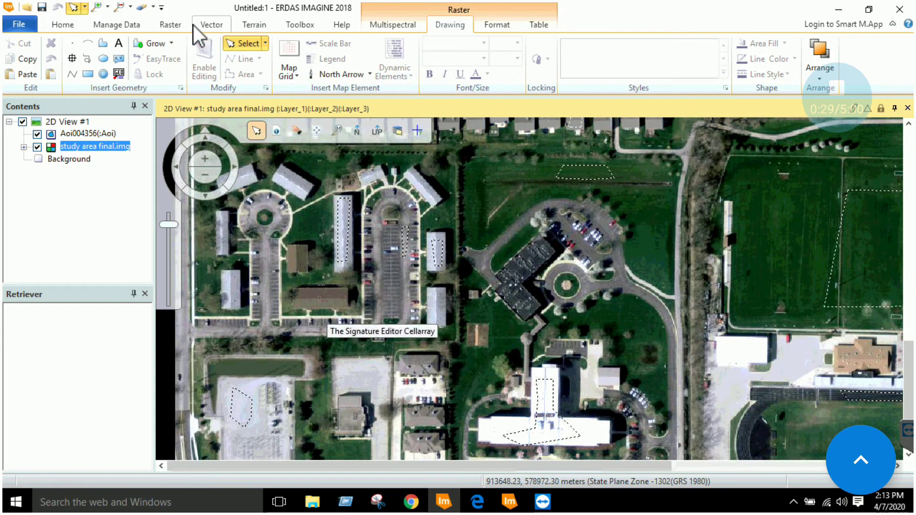
pyautogui.click(177, 22)
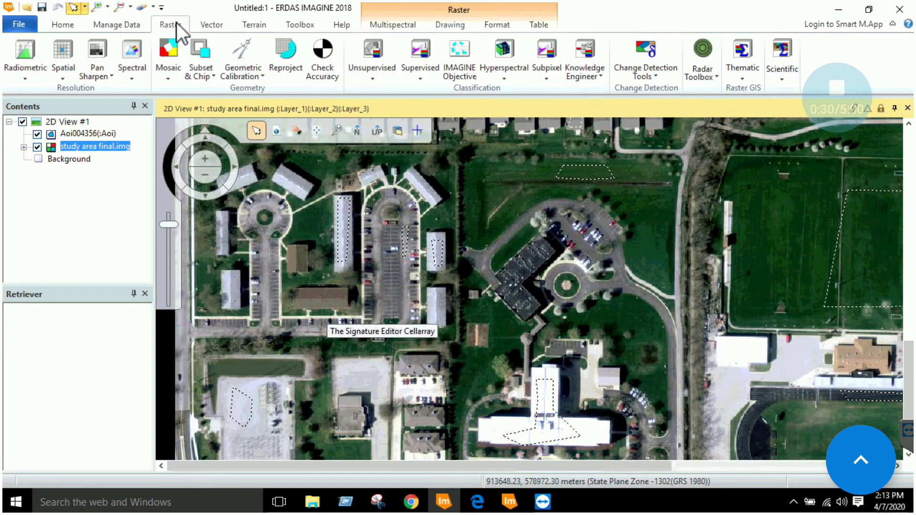
pyautogui.click(418, 79)
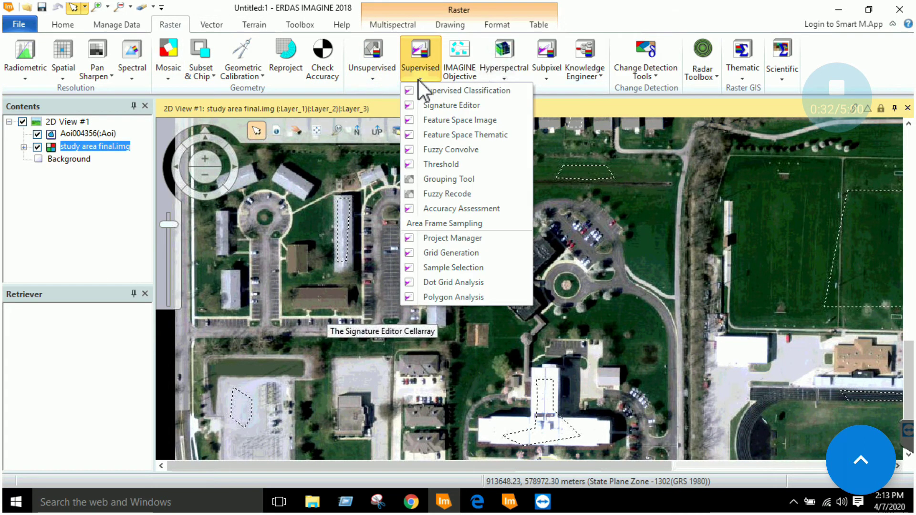
pyautogui.click(458, 90)
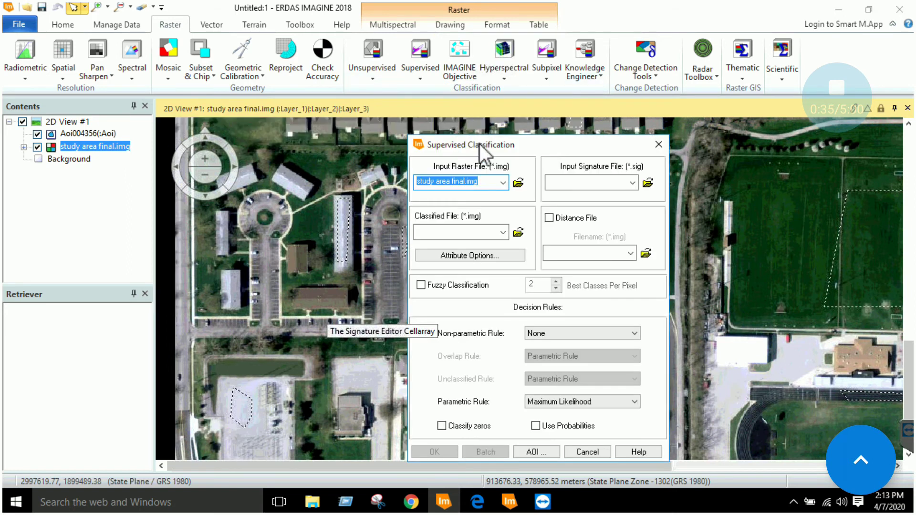
pyautogui.moveTo(479, 144); pyautogui.dragTo(481, 126)
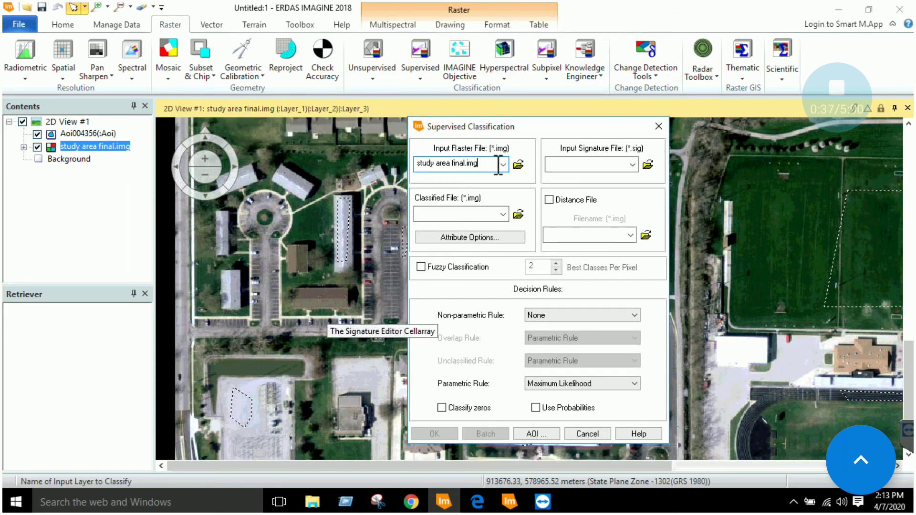
pyautogui.click(646, 165)
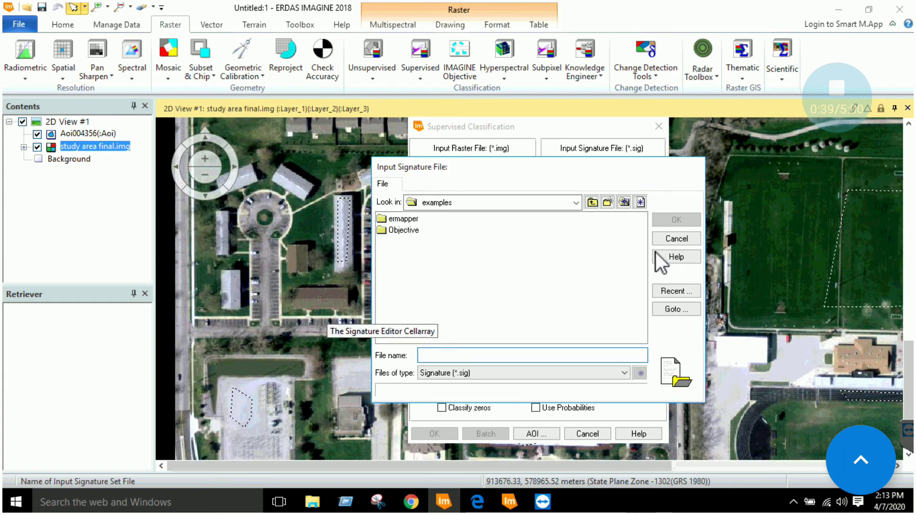
pyautogui.click(675, 291)
pyautogui.doubleClick(613, 248)
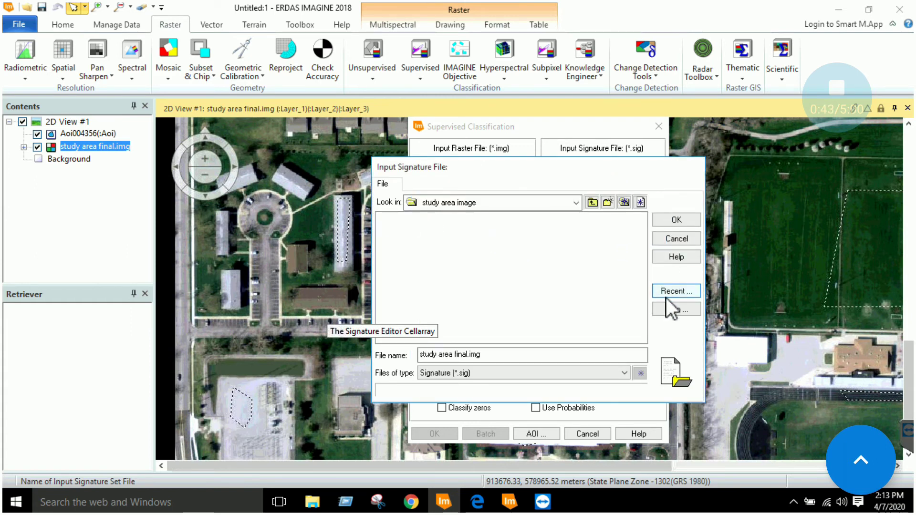
pyautogui.click(590, 205)
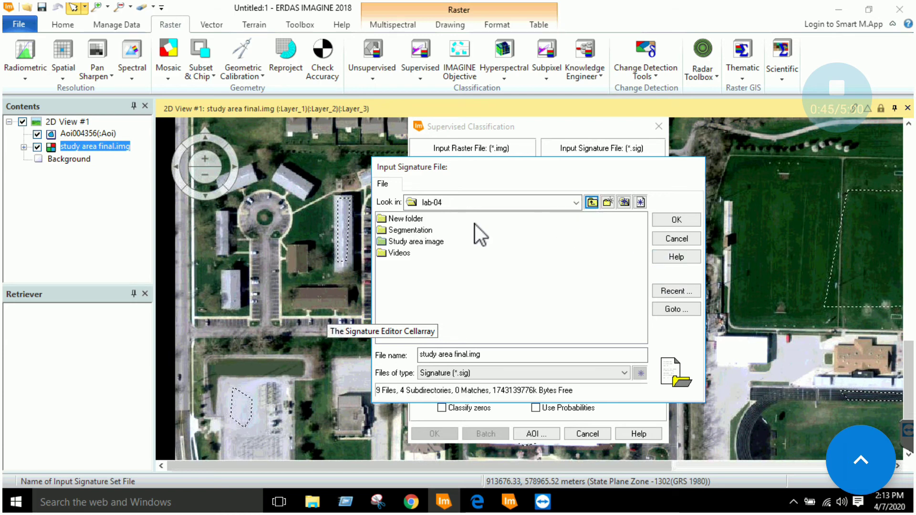
pyautogui.click(675, 237)
# - Set the input signature file to sig.sig from the recently used data folder
pyautogui.click(649, 164)
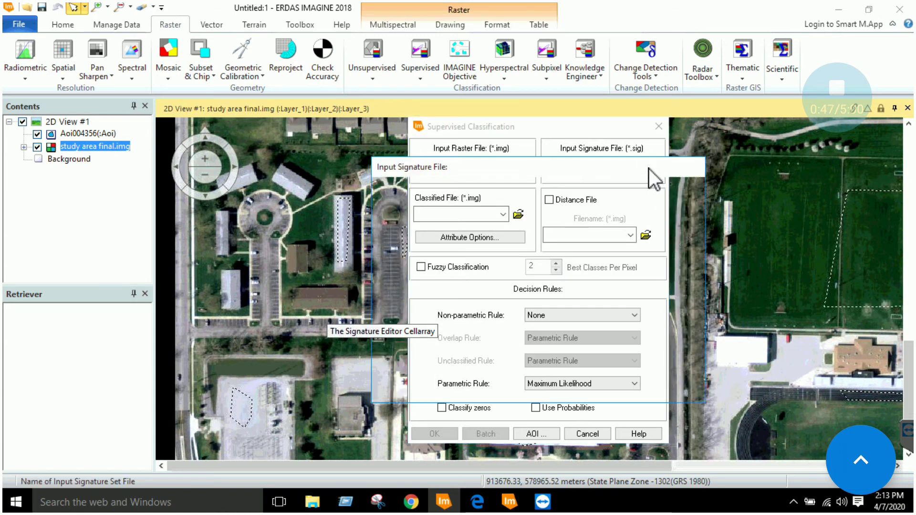
pyautogui.click(675, 291)
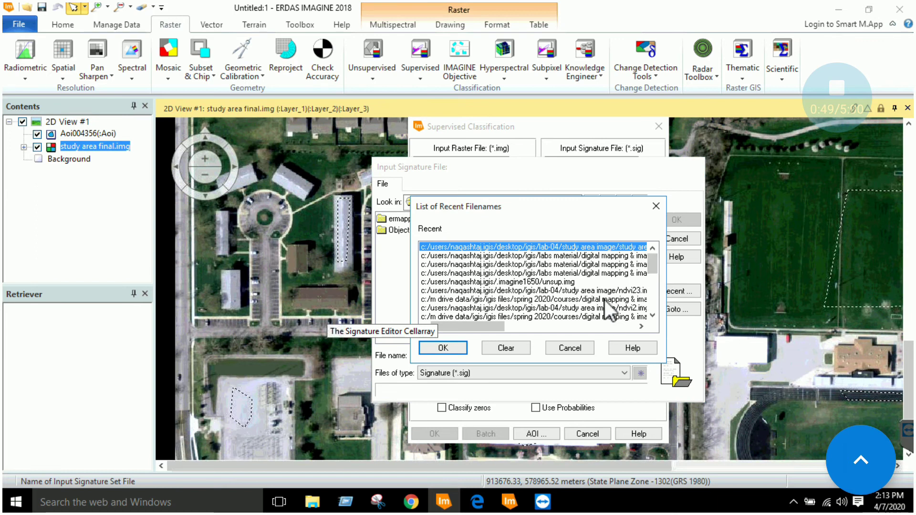
pyautogui.moveTo(494, 328); pyautogui.dragTo(569, 342)
pyautogui.doubleClick(558, 258)
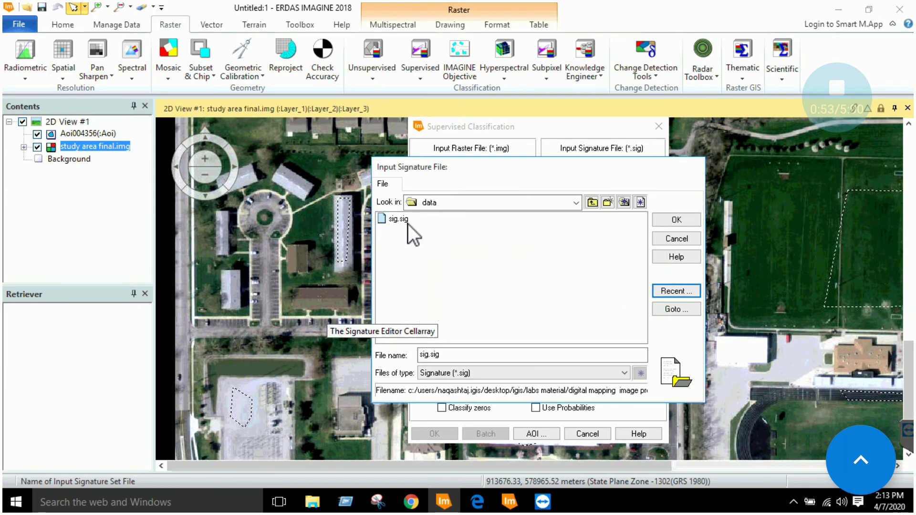
pyautogui.doubleClick(401, 219)
# - Set the classified output file to supimage in the recently used data folder
pyautogui.click(518, 214)
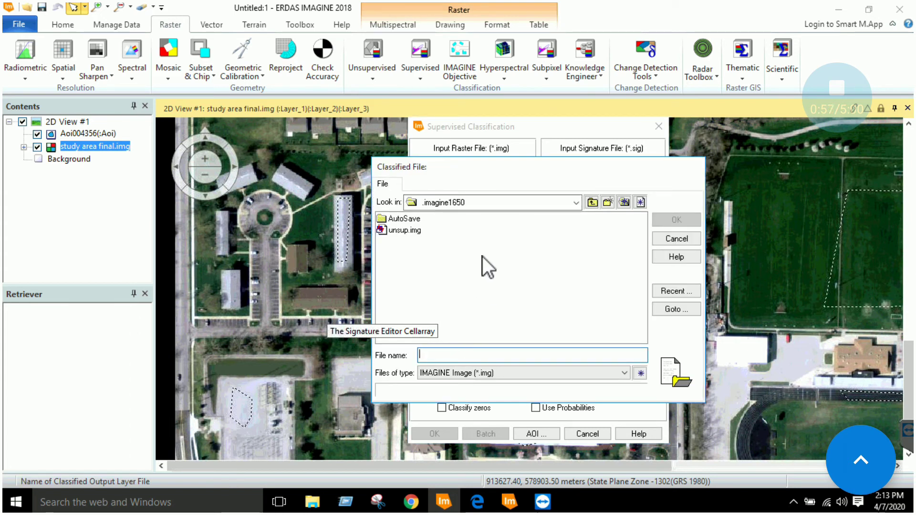
pyautogui.click(671, 291)
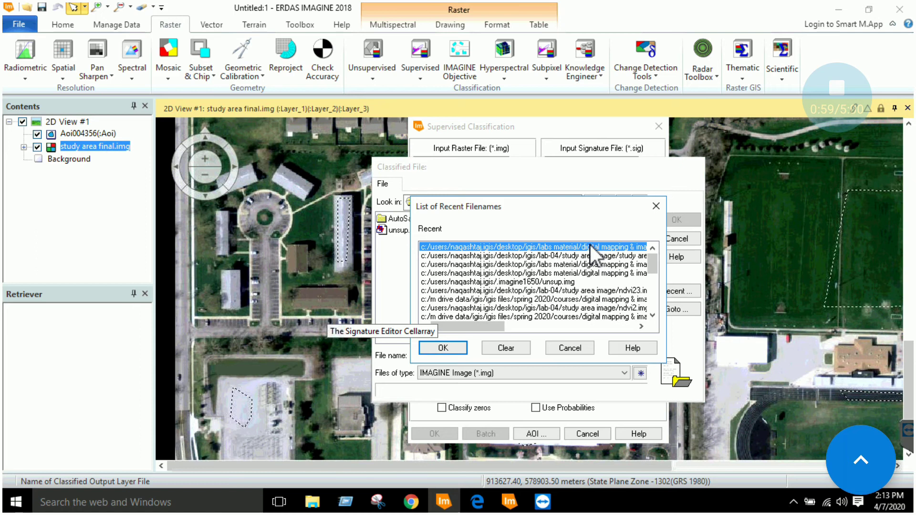
pyautogui.doubleClick(591, 246)
pyautogui.click(573, 294)
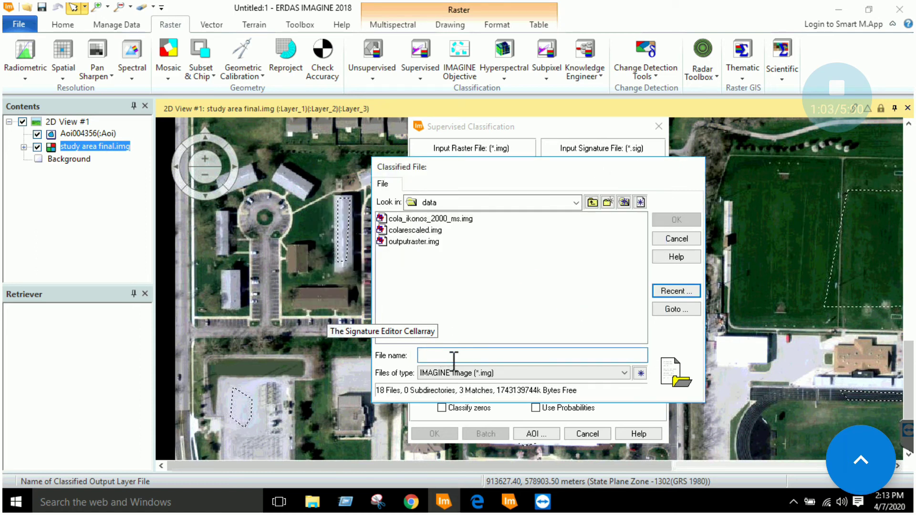
pyautogui.write('supimage')
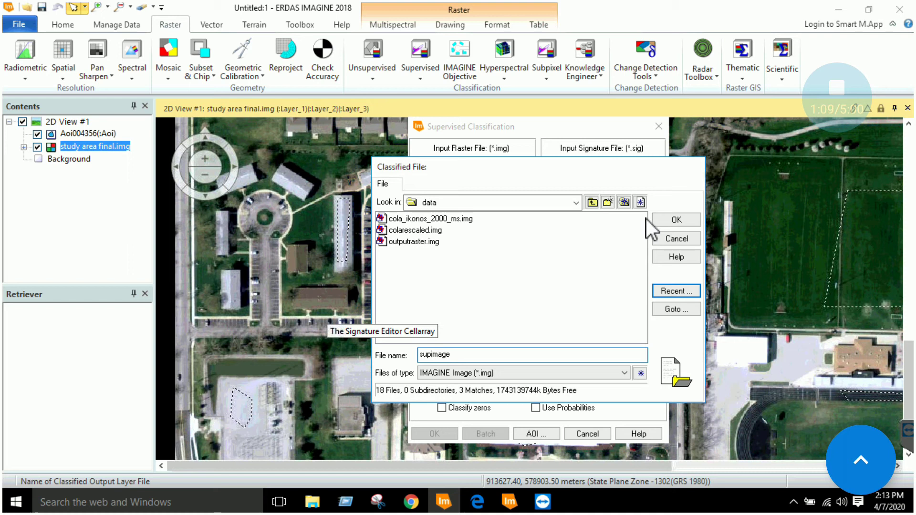
pyautogui.click(664, 219)
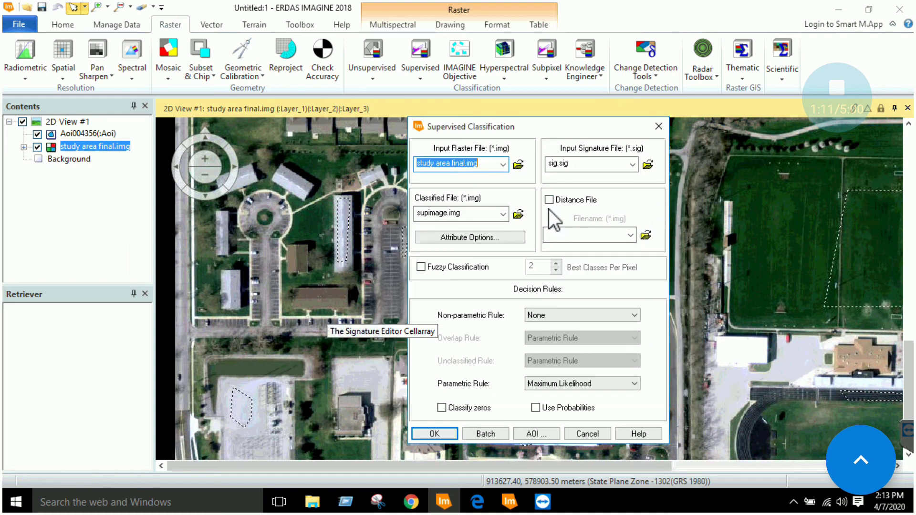
# - Review the decision rule options, keep the non-parametric rule at None and the parametric rule at Maximum Likelihood, and run the supervised classification
pyautogui.moveTo(530, 133); pyautogui.dragTo(537, 113)
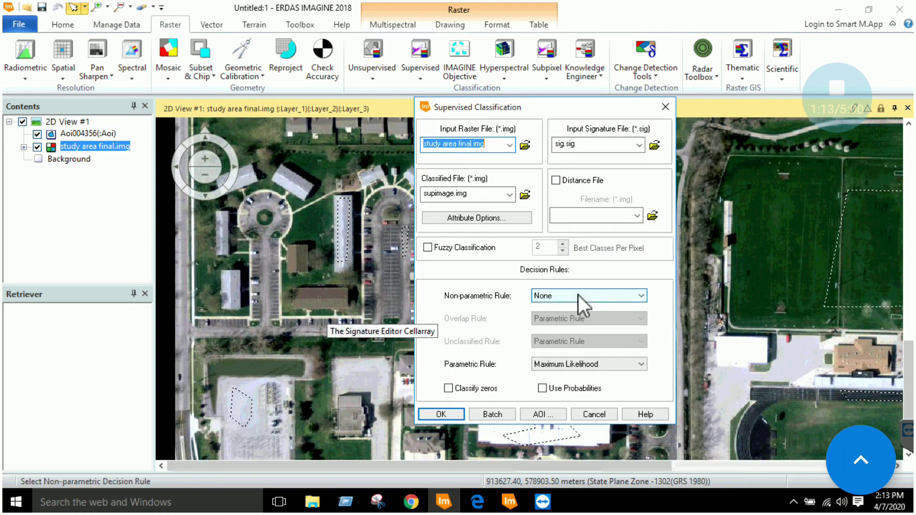
pyautogui.click(579, 295)
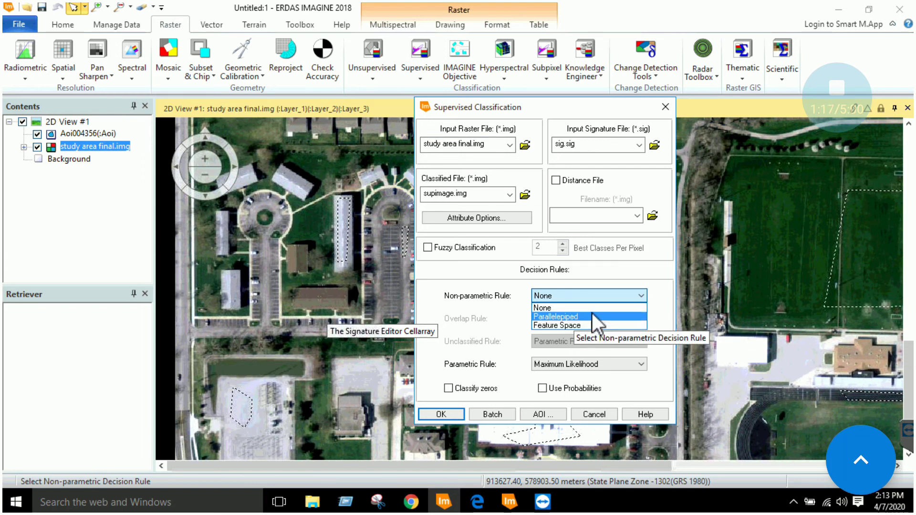
pyautogui.click(625, 339)
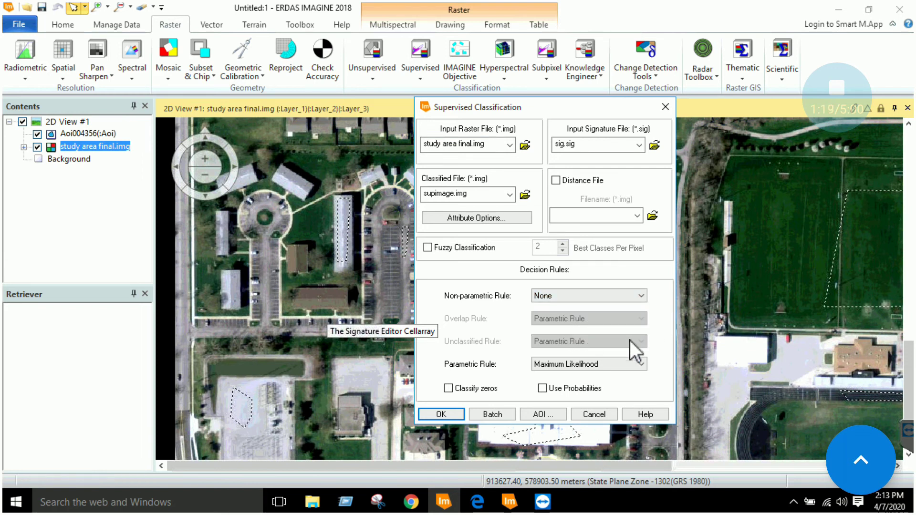
pyautogui.click(618, 364)
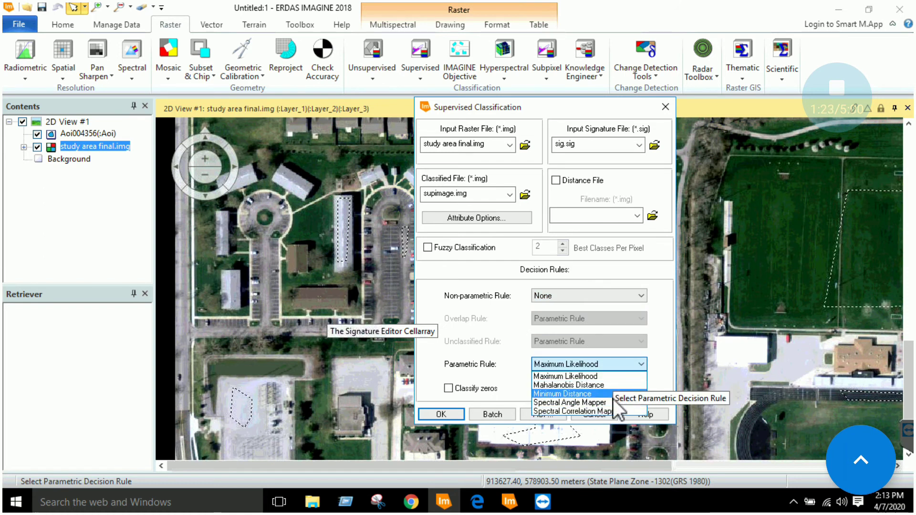
pyautogui.click(656, 360)
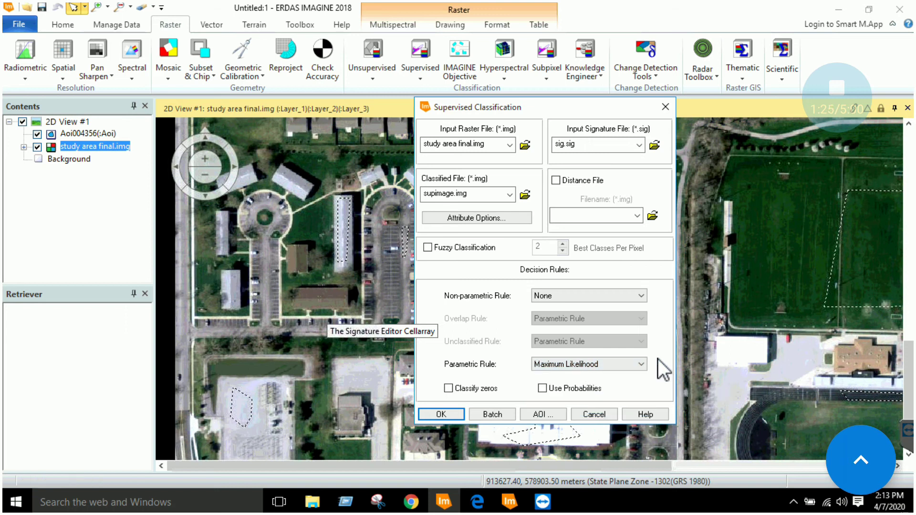
pyautogui.click(606, 364)
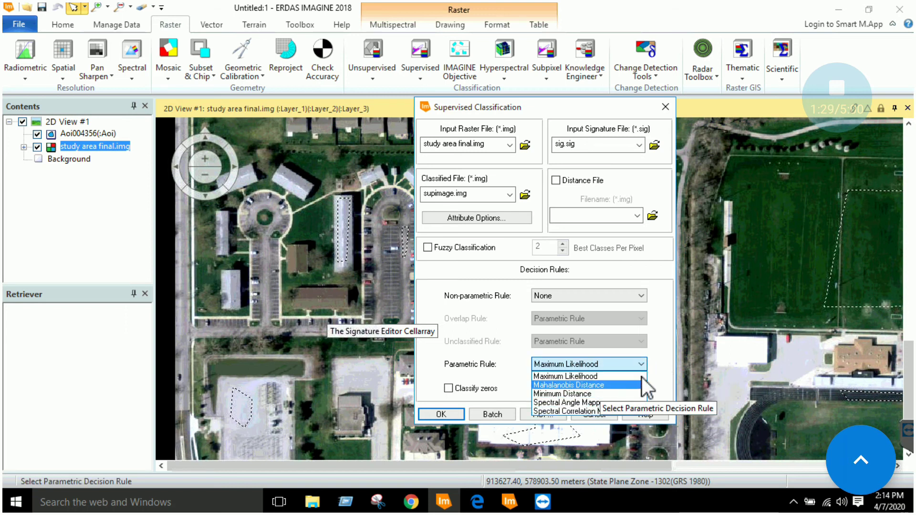
pyautogui.click(656, 365)
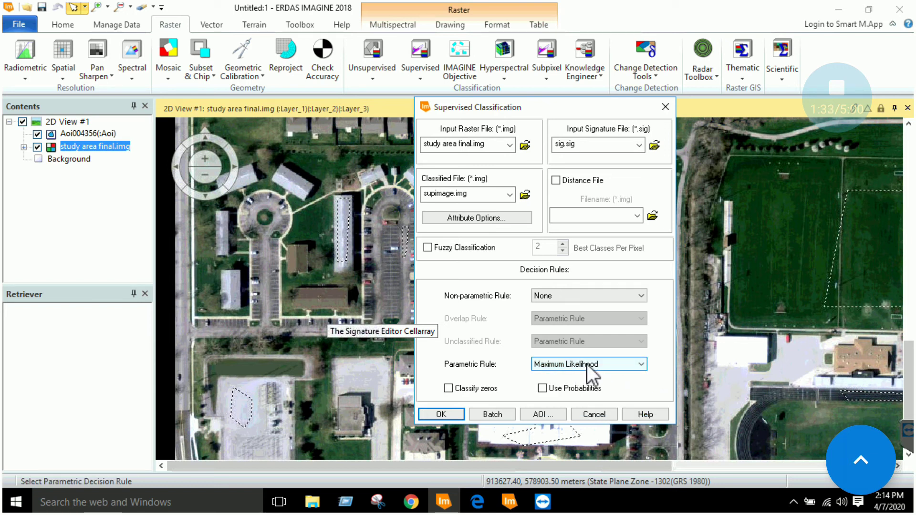
pyautogui.click(587, 364)
pyautogui.click(662, 367)
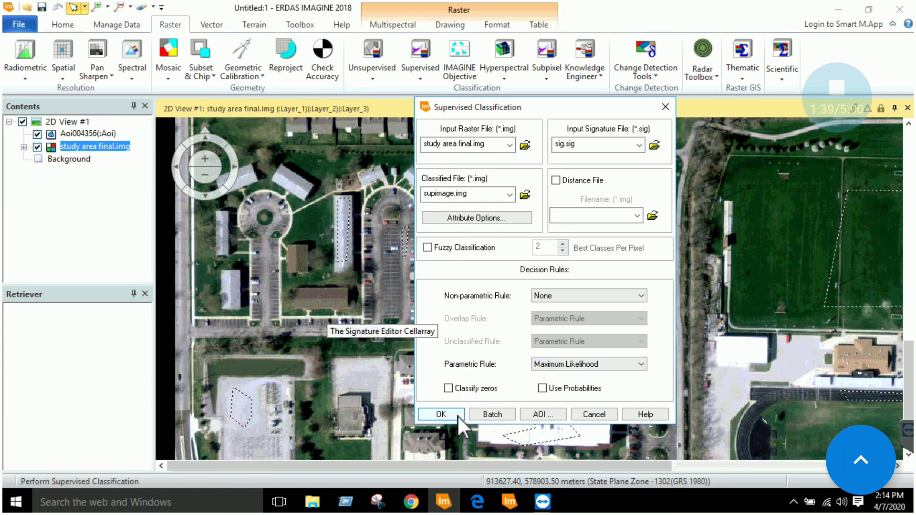
pyautogui.click(440, 414)
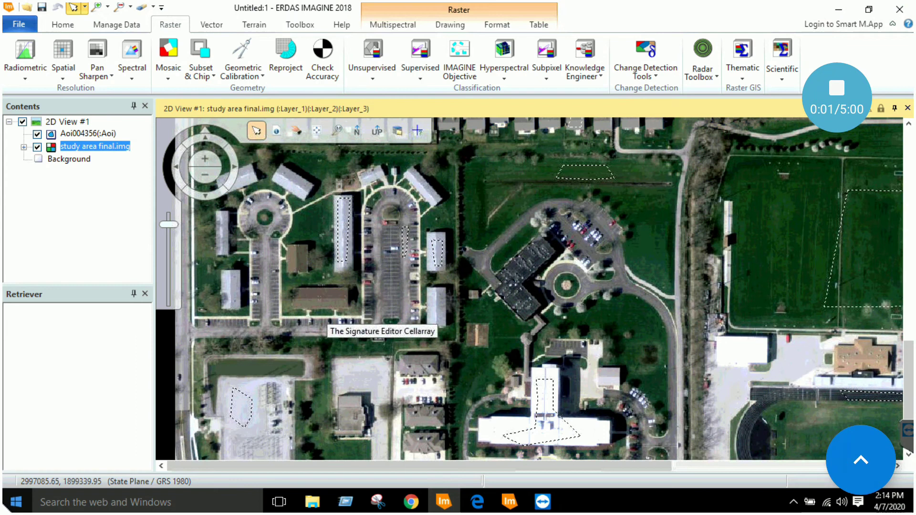
# - Add the classified image supimage.img from the recent files as a layer in 2D View #1
pyautogui.click(80, 122)
pyautogui.rightClick(82, 125)
pyautogui.click(155, 36)
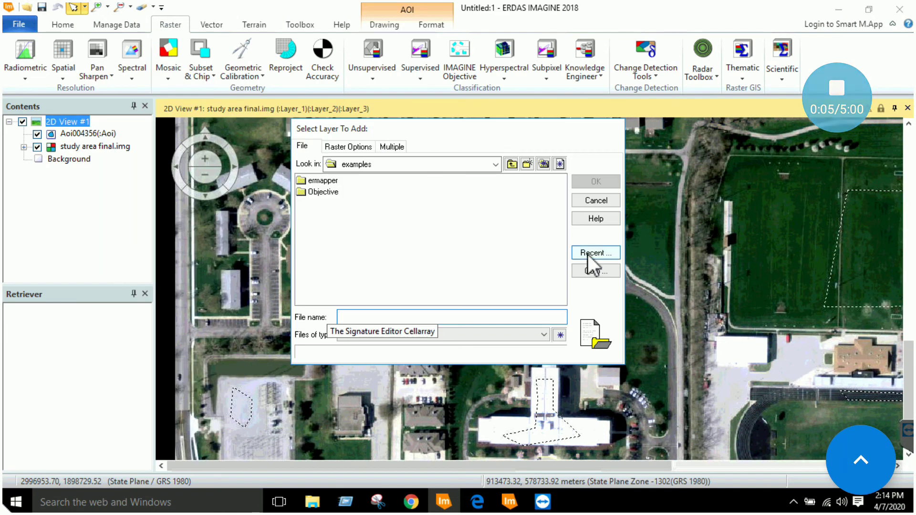
pyautogui.click(588, 255)
pyautogui.moveTo(401, 289); pyautogui.dragTo(511, 258)
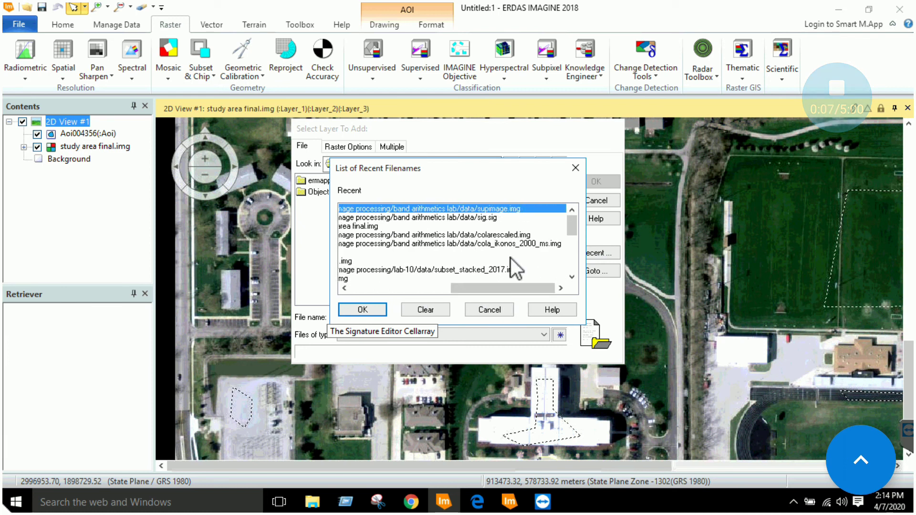
pyautogui.doubleClick(512, 209)
pyautogui.doubleClick(436, 182)
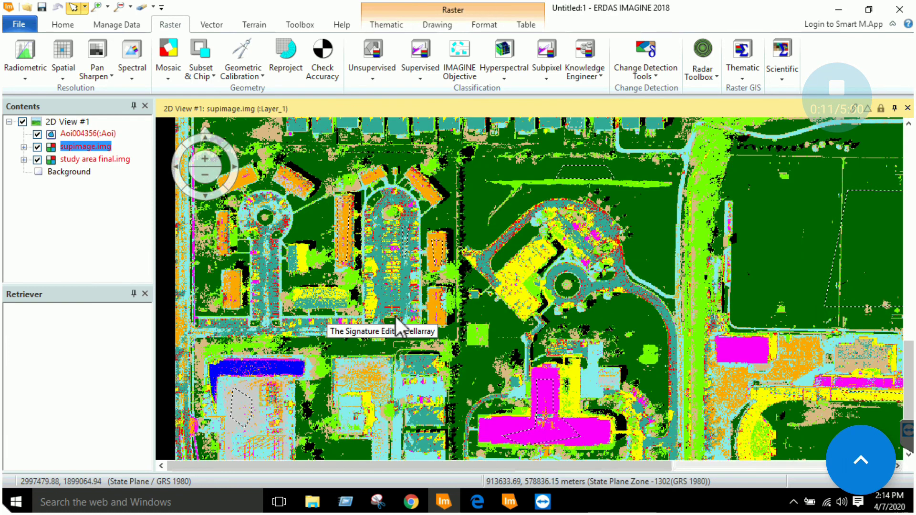
# - Remove the study area final.img layer and the AOI layer from the view, discarding the AOI changes
pyautogui.rightClick(89, 160)
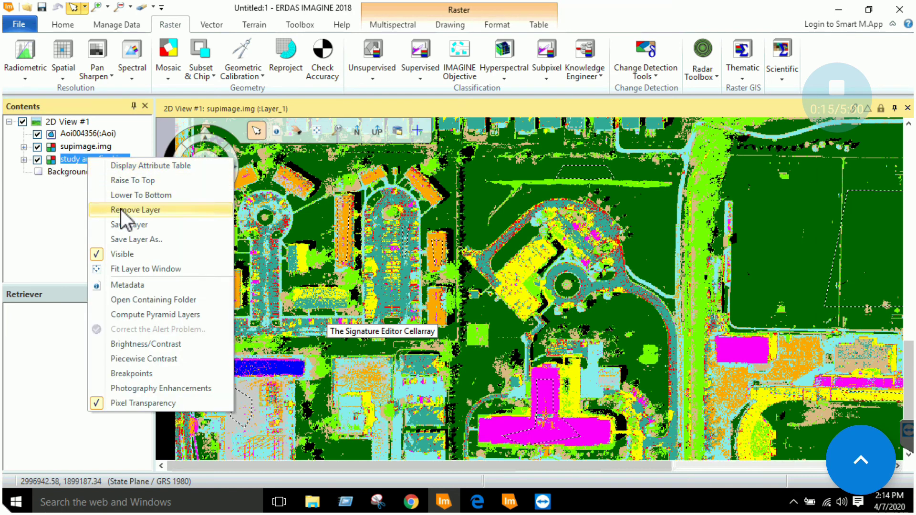
pyautogui.click(122, 210)
pyautogui.rightClick(106, 134)
pyautogui.click(129, 169)
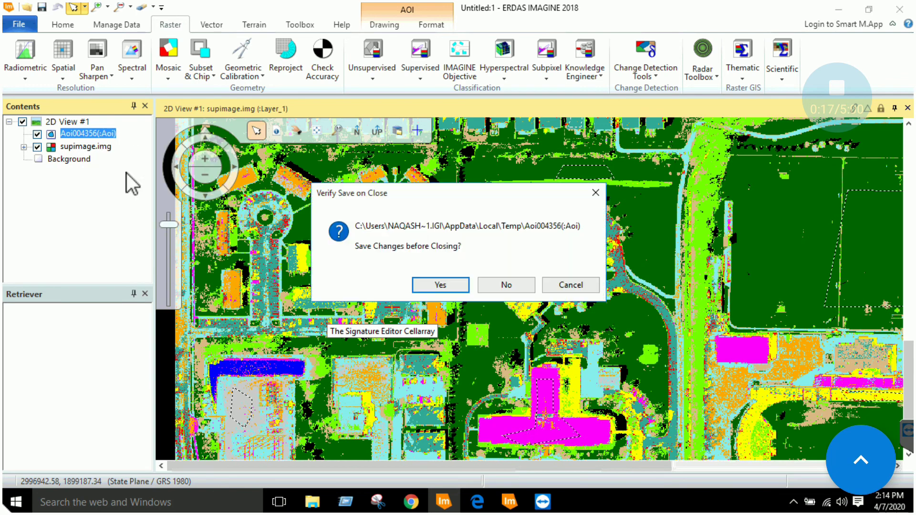
pyautogui.click(502, 289)
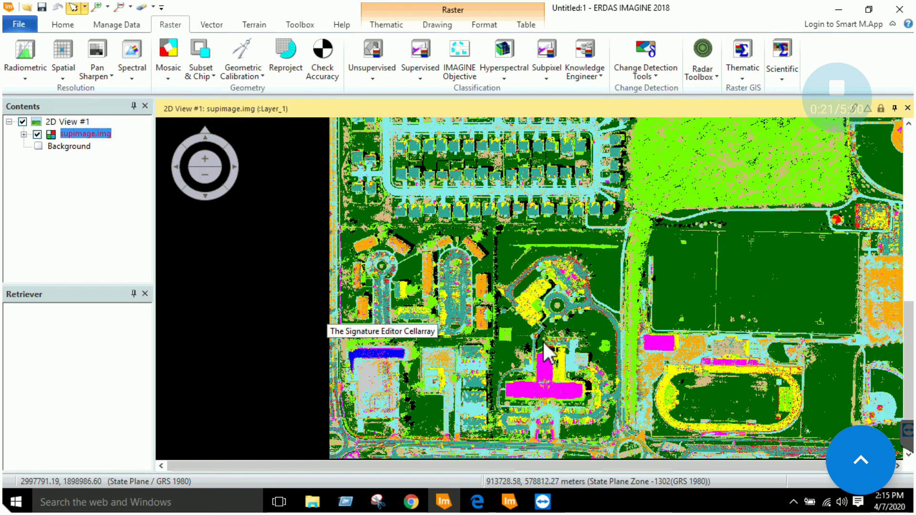
pyautogui.scroll(-3, 548, 338)
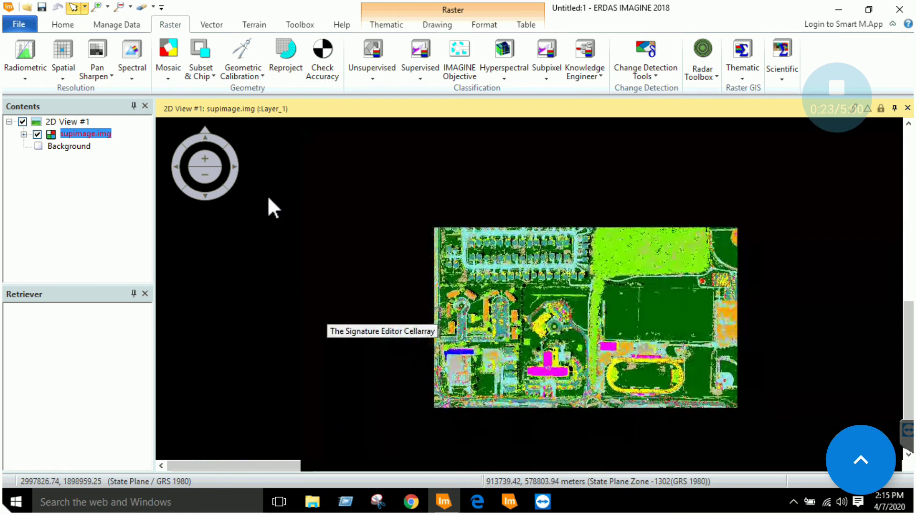
pyautogui.scroll(2, 547, 228)
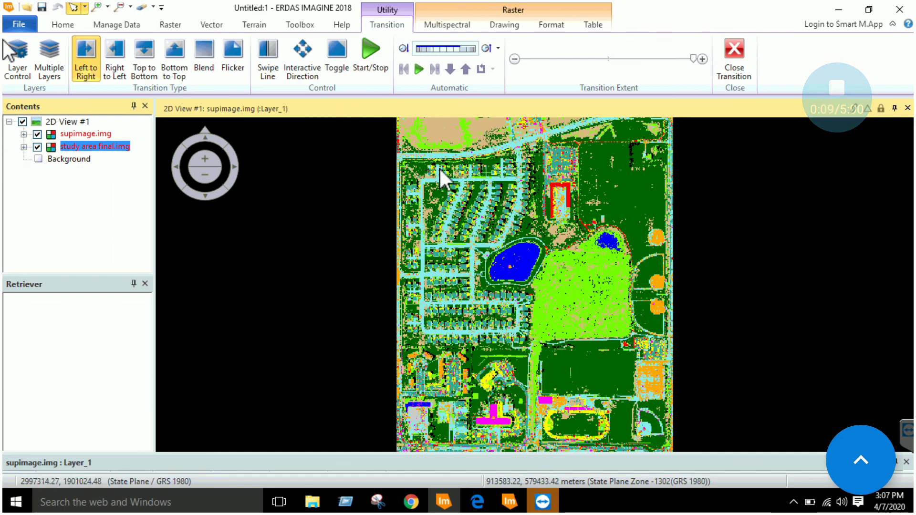
# - Hide and reshow the supimage.img layer to compare the classification with the study area image beneath it
pyautogui.click(72, 27)
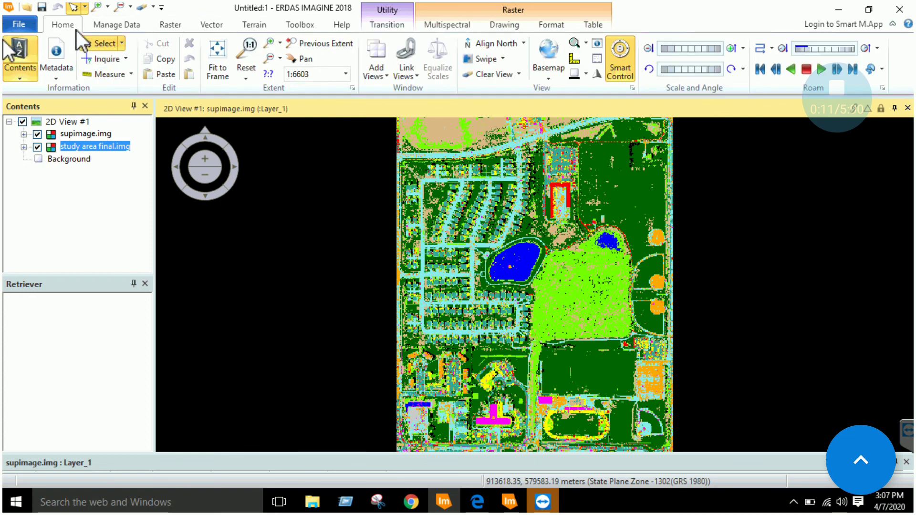
pyautogui.click(86, 134)
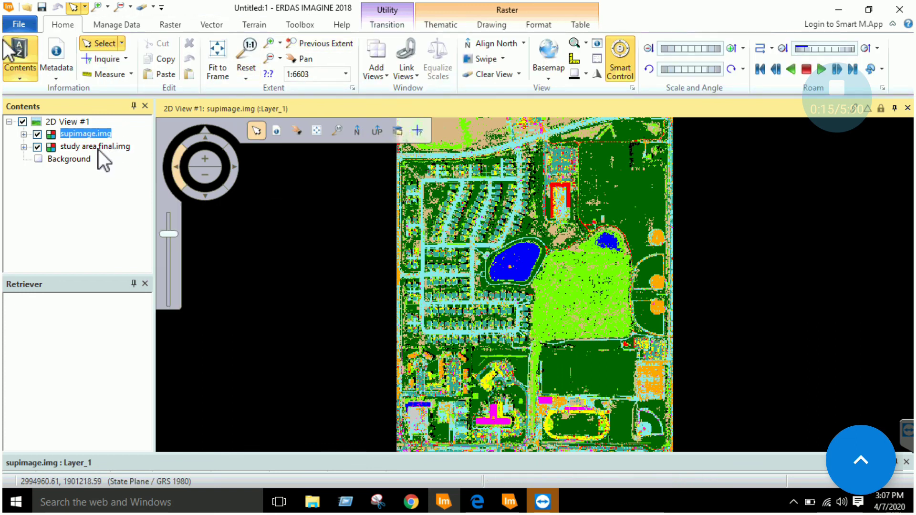
pyautogui.click(85, 148)
pyautogui.click(38, 135)
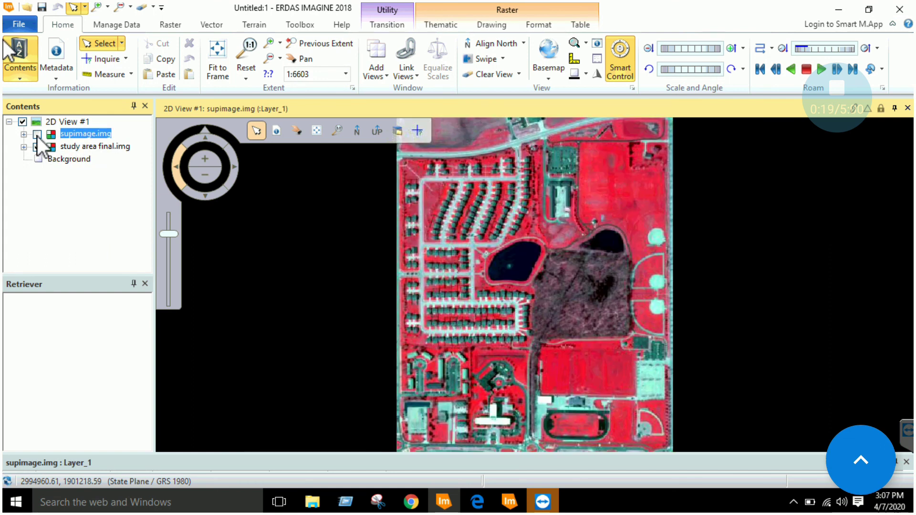
pyautogui.click(37, 134)
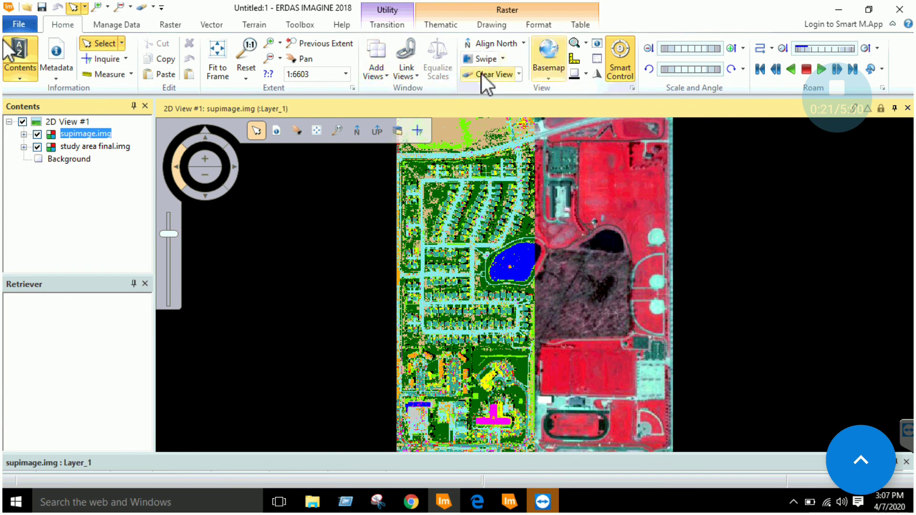
# - Compare supimage.img with study area final.img using a left-to-right Swipe, first playing it automatically, then moving the swipe line manually around the lake
pyautogui.click(502, 59)
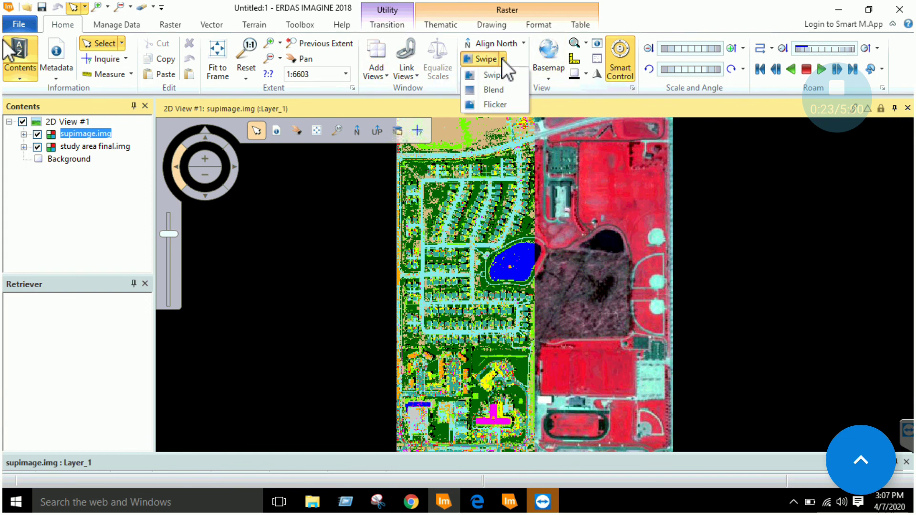
pyautogui.click(494, 78)
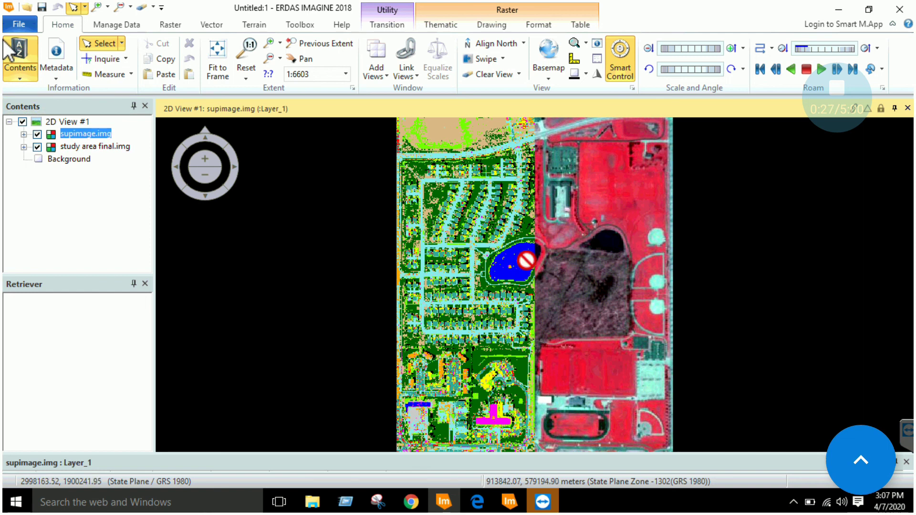
pyautogui.click(396, 30)
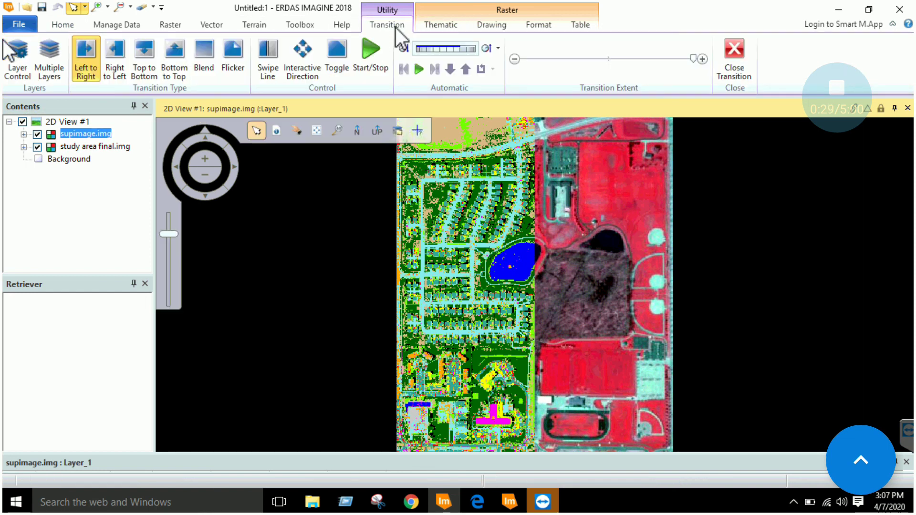
pyautogui.click(370, 55)
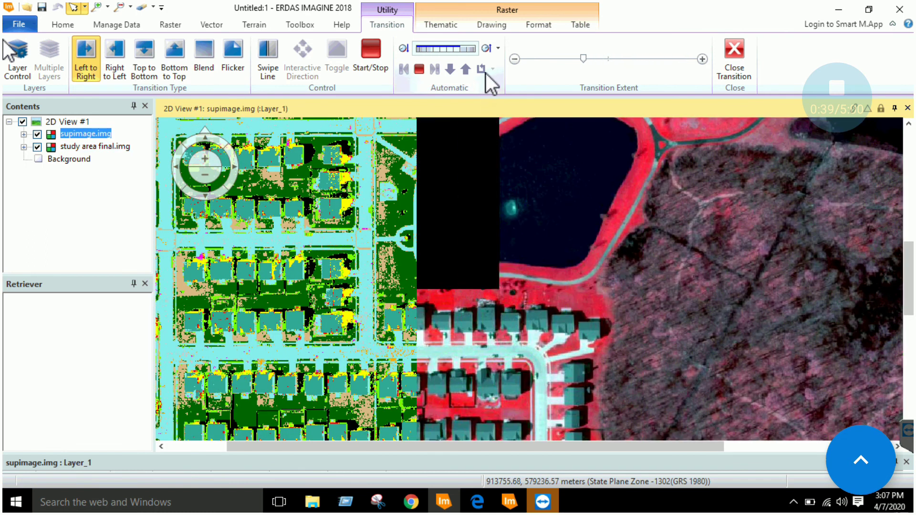
pyautogui.click(420, 70)
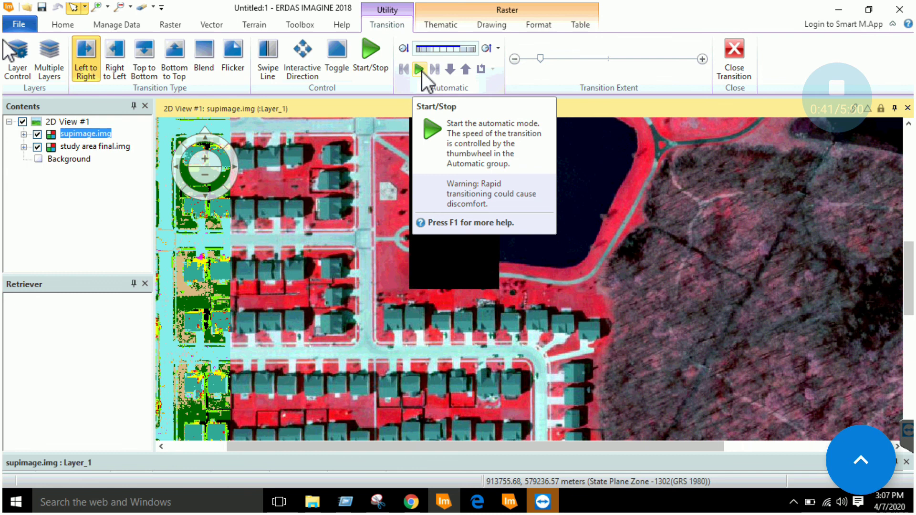
pyautogui.moveTo(231, 252); pyautogui.dragTo(659, 264)
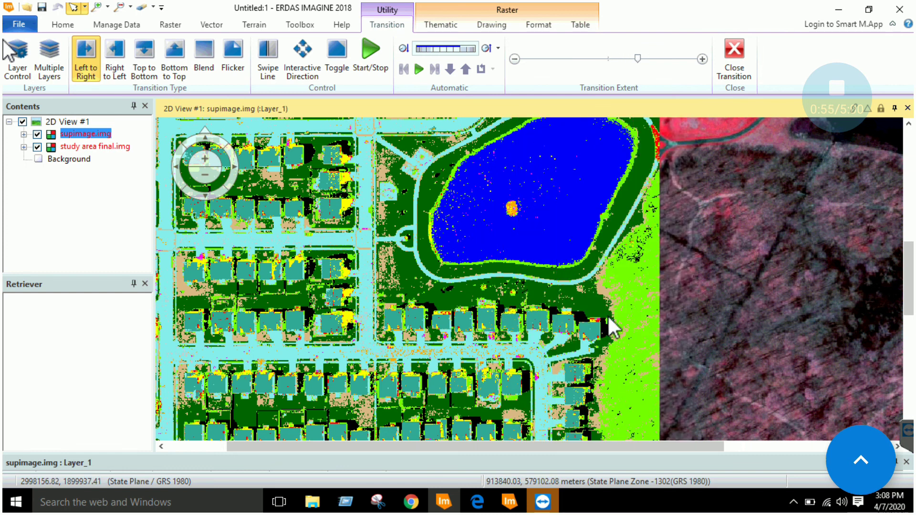
pyautogui.moveTo(658, 313); pyautogui.dragTo(591, 313)
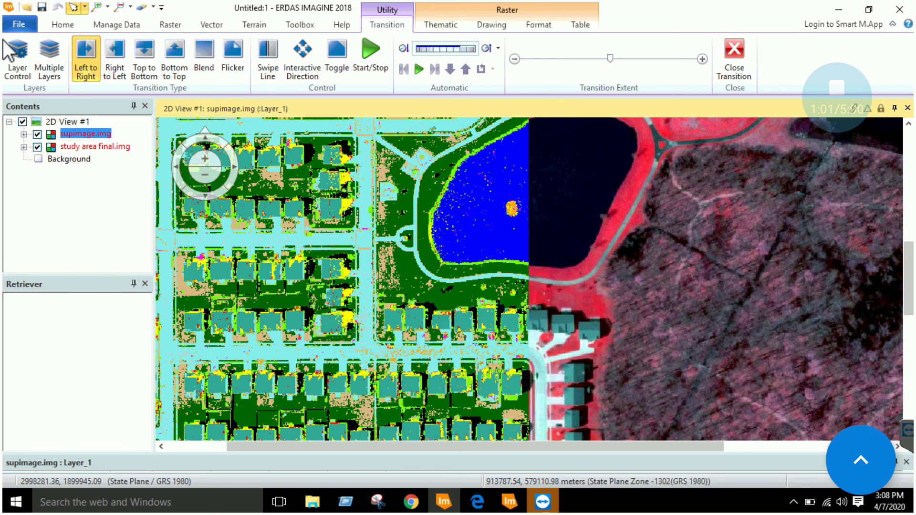